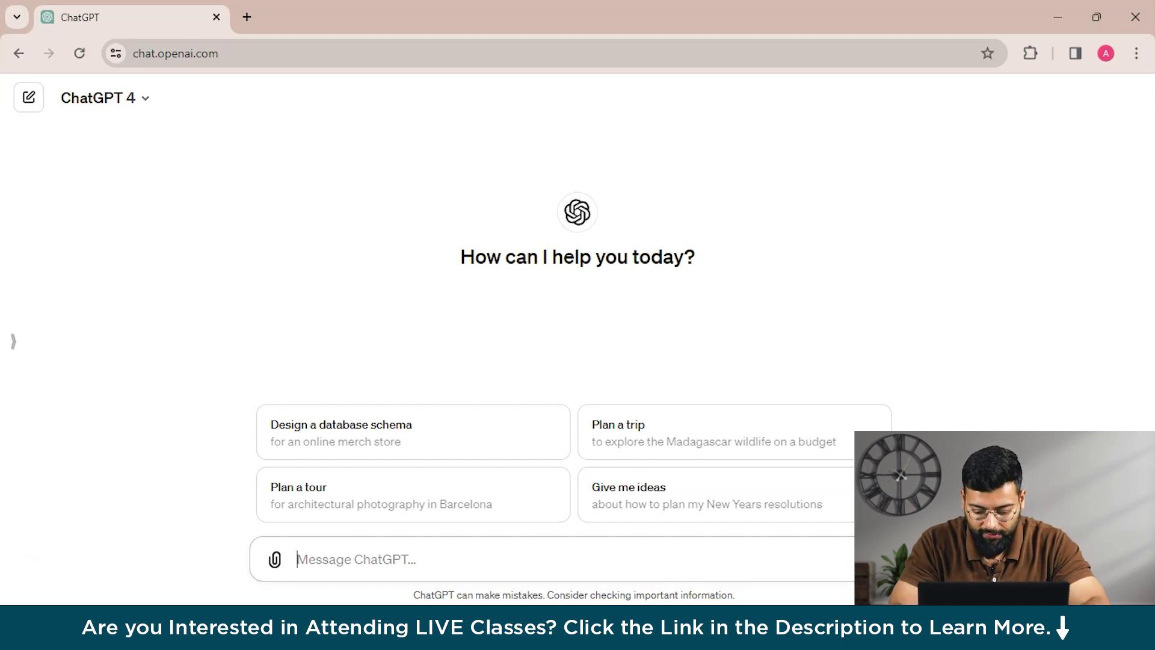
Send a prompt asking ChatGPT to mentor you through learning copywriting
text(yo)
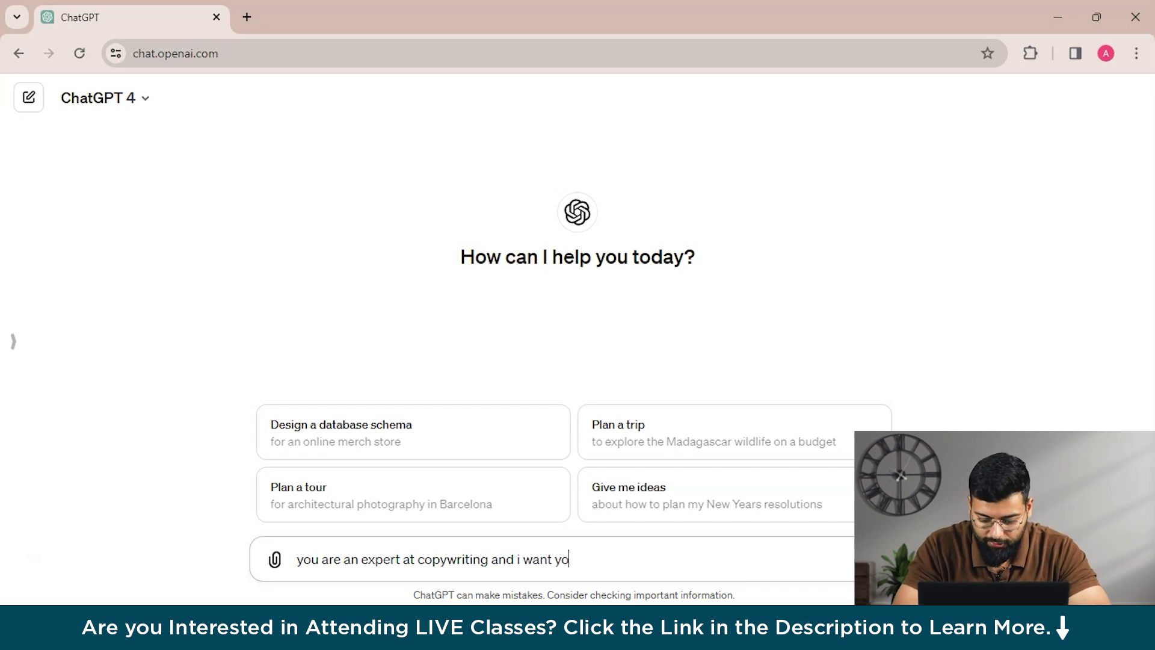
text(u to be my mentor and guide me learning through)
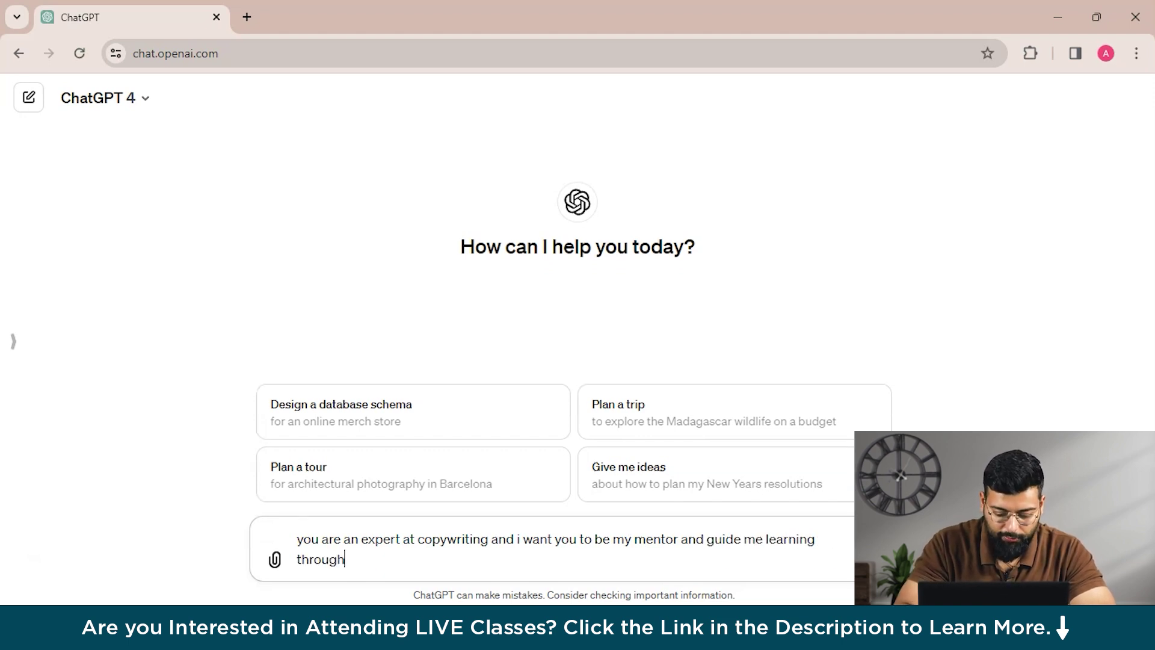
text(t)
key(BackSpace)
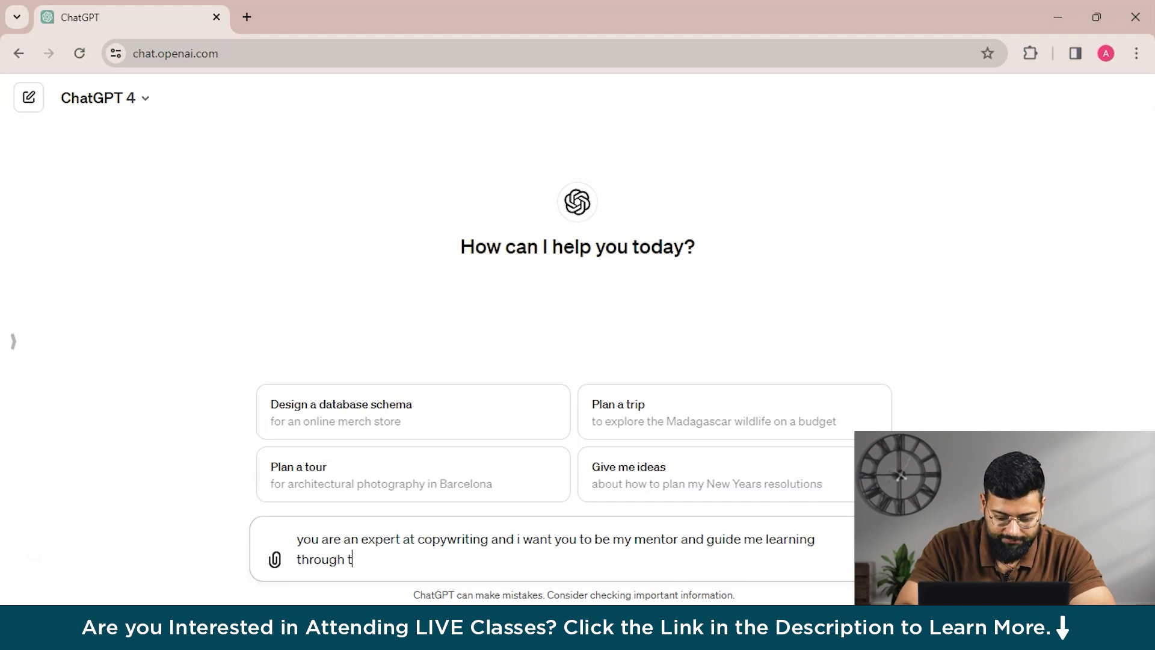
text(the process)
key(Return)
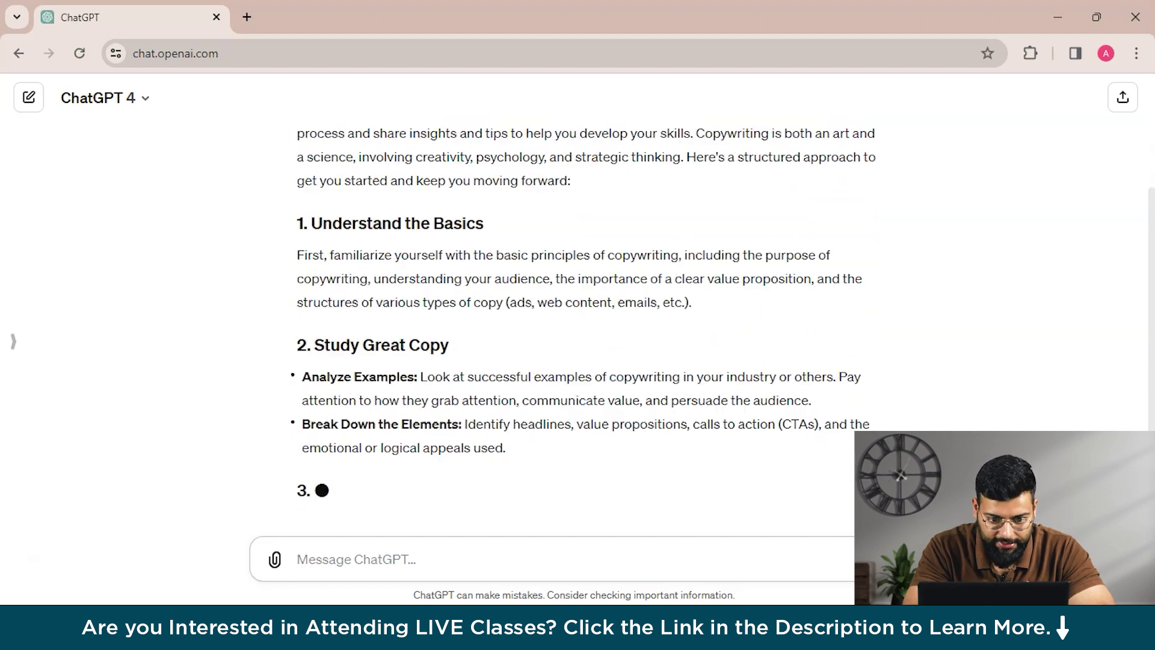
Scroll through the streaming mentor reply as it grows to seven sections
scroll(577, 331, up, 3)
scroll(578, 331, down, 1)
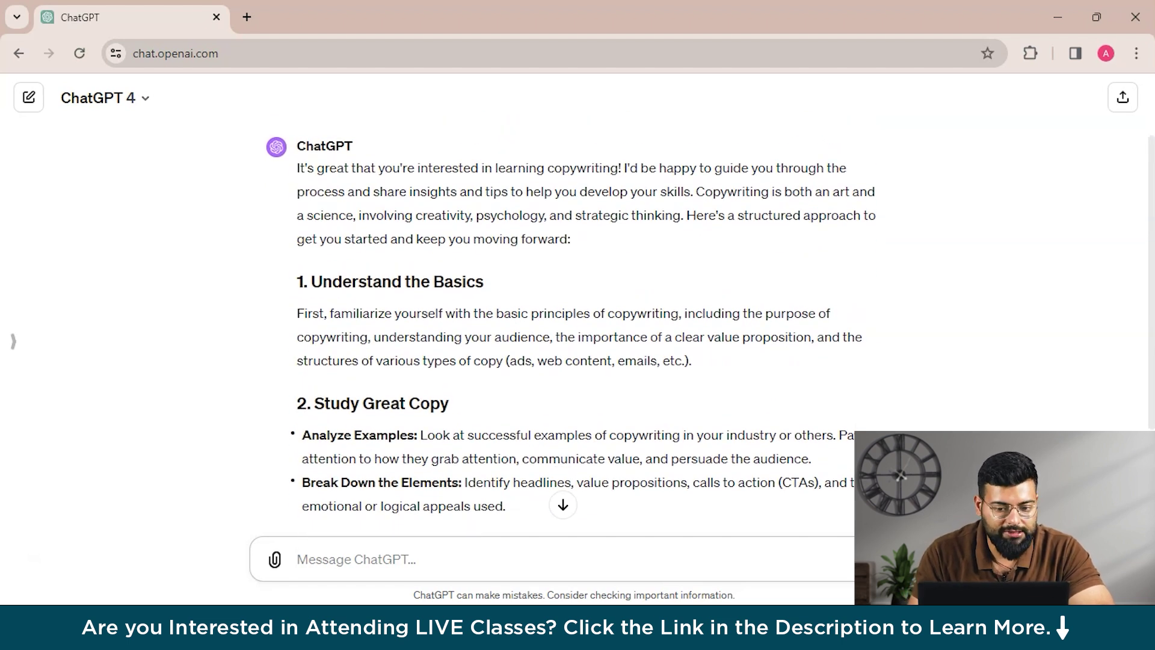
scroll(578, 331, down, 1)
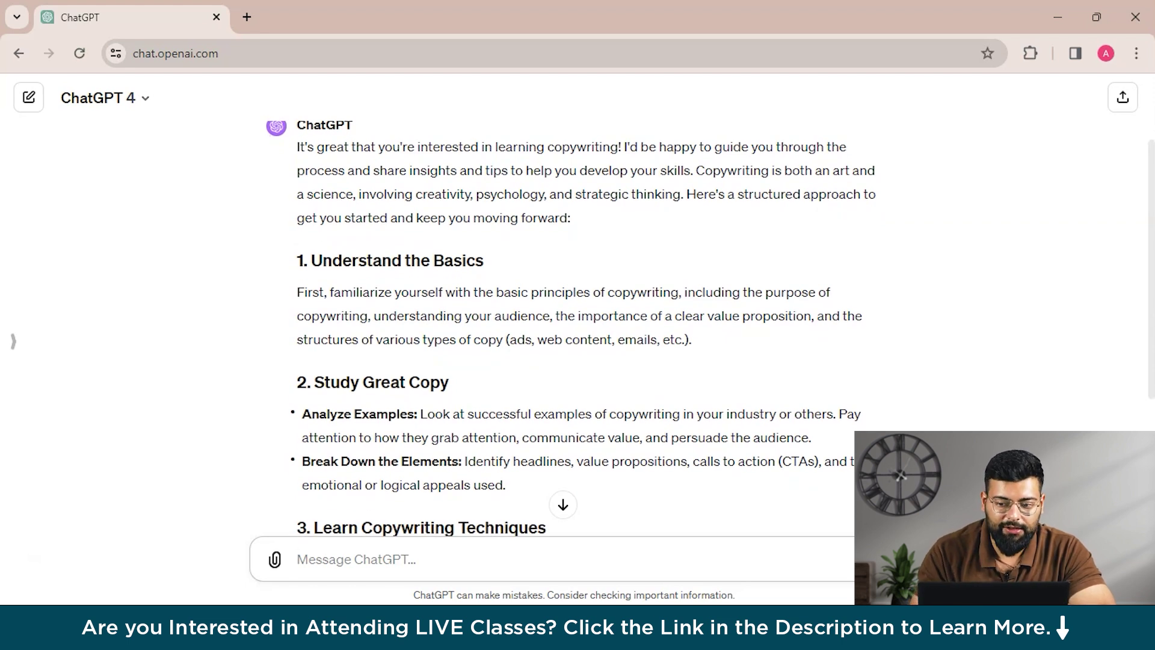
scroll(578, 331, down, 2)
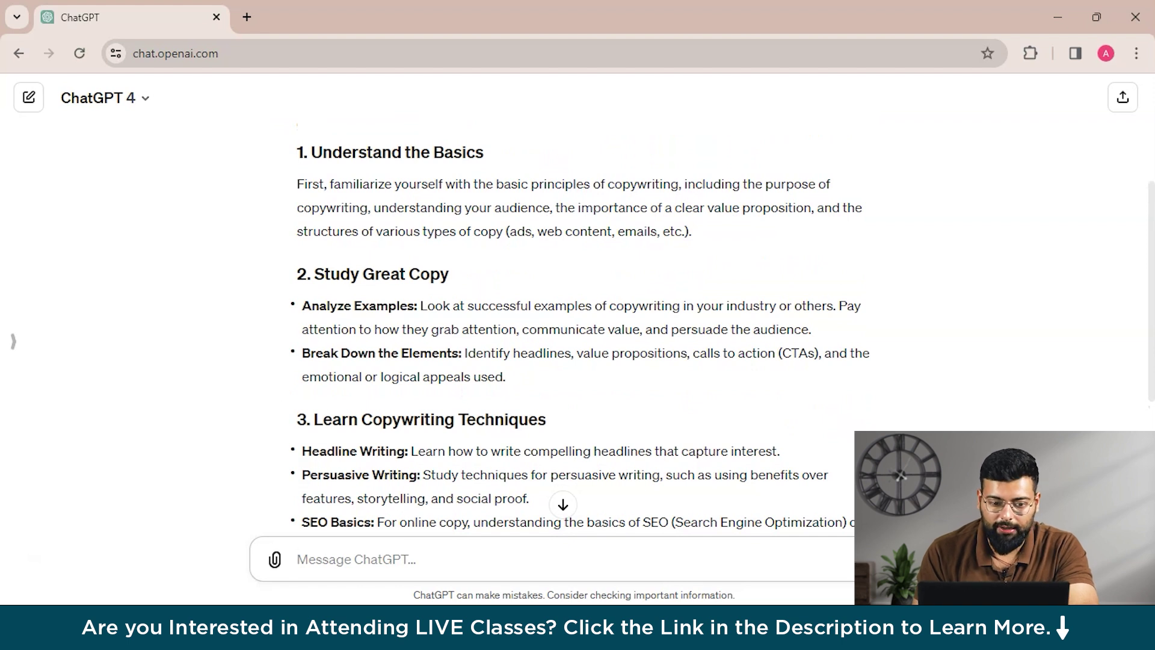
scroll(577, 331, up, 1)
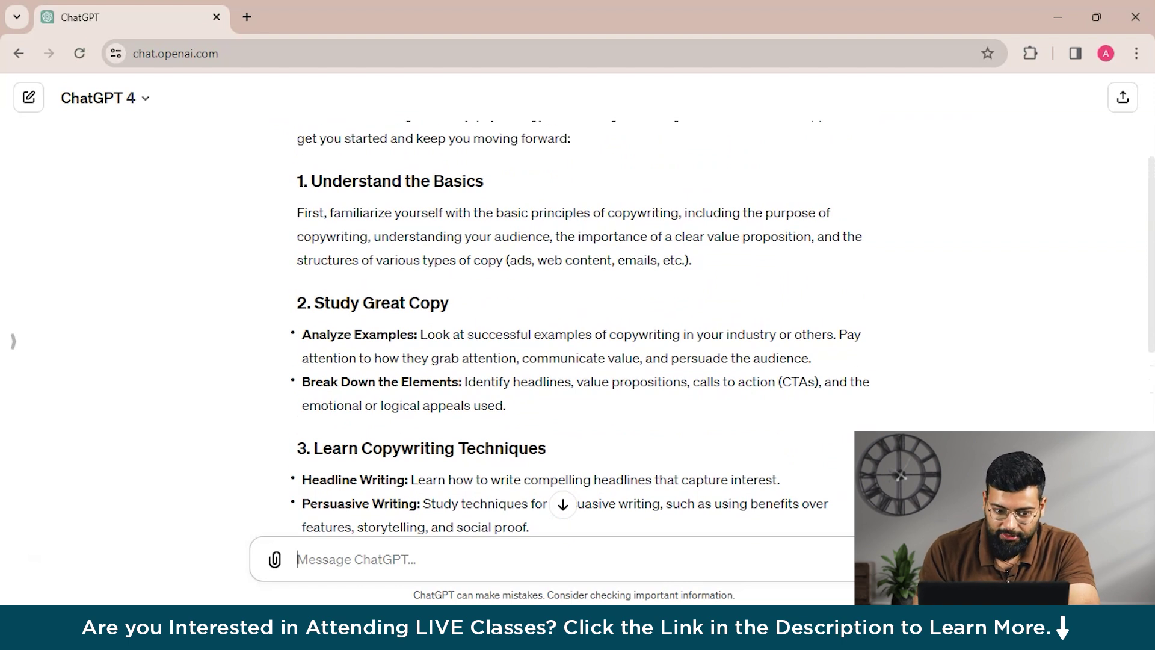
scroll(577, 331, down, 1)
scroll(577, 332, down, 2)
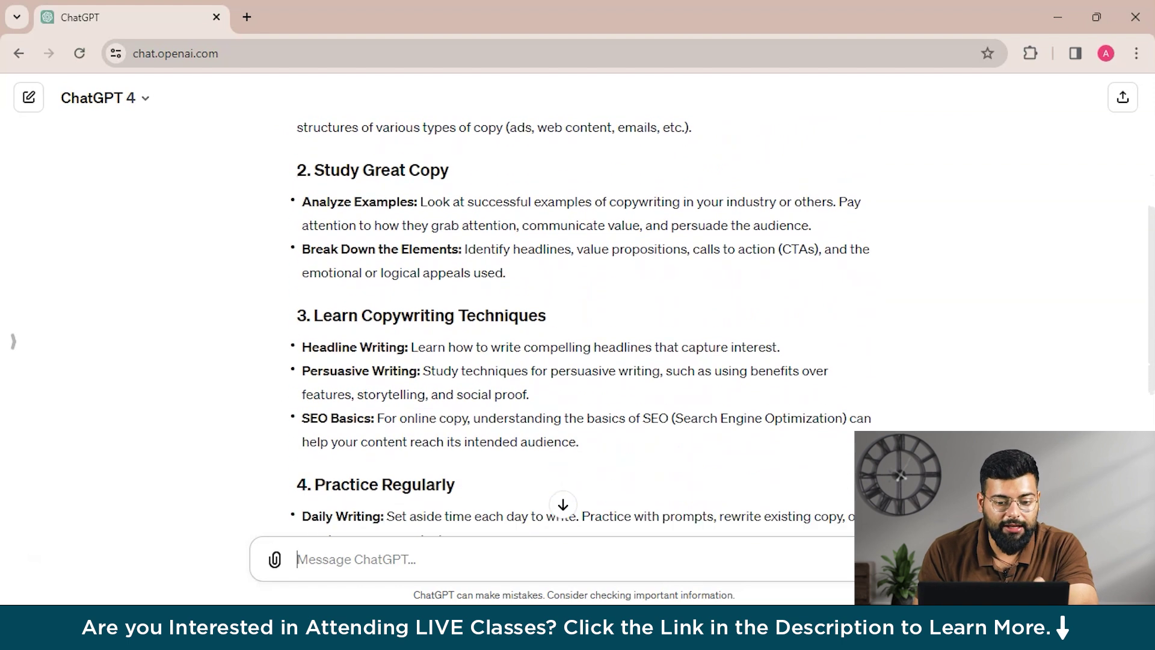
scroll(578, 331, down, 3)
scroll(577, 331, down, 2)
scroll(577, 331, down, 2)
scroll(578, 332, down, 2)
scroll(578, 332, down, 2)
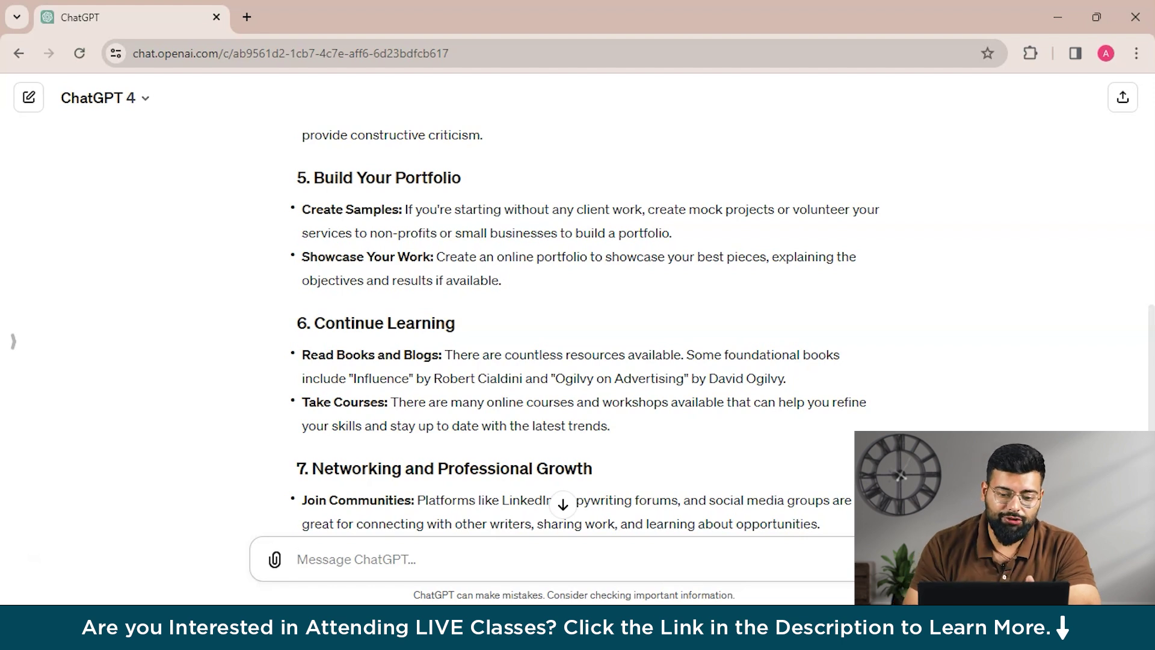
Draft a follow-up: 3 hours a day, 5 days a week, learn copywriting within 3 months
scroll(577, 331, down, 5)
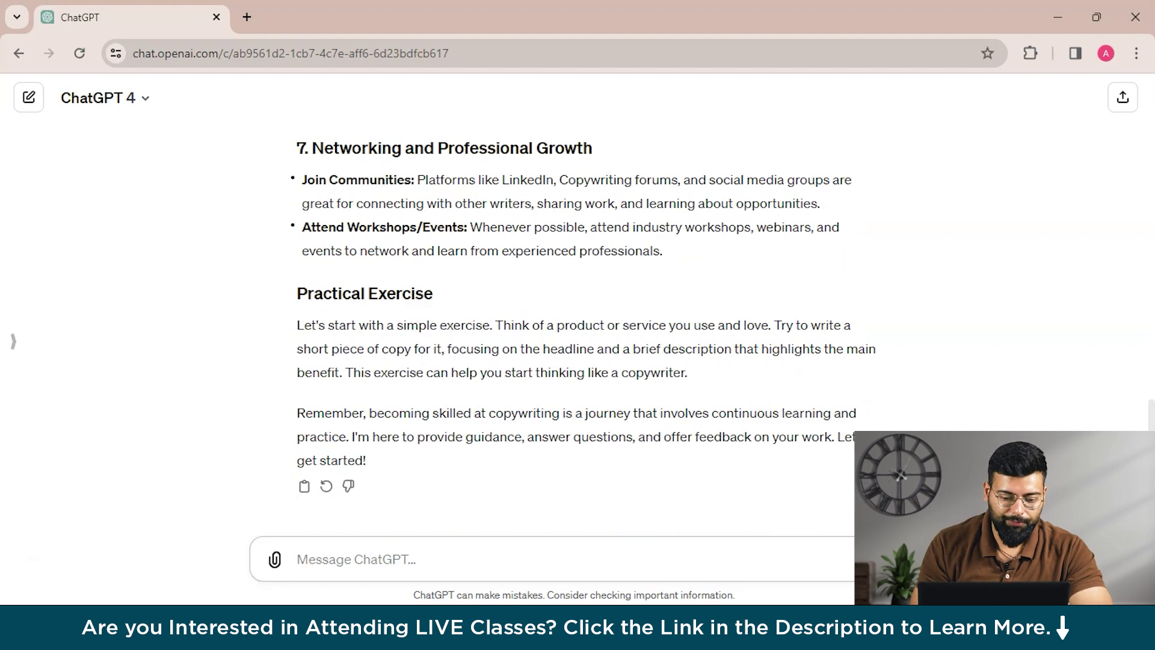
text(I w)
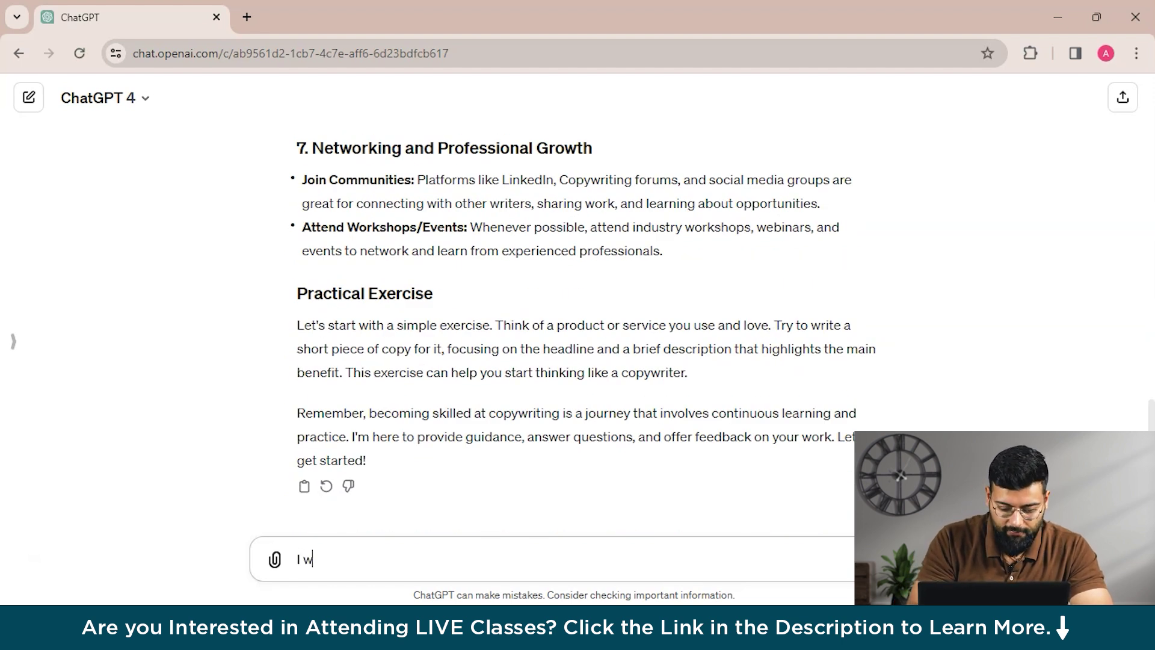
text( can dedicate 3 hours)
text( a day and 5 days a week and i want to learn this skill in atlea)
text(st 3 months,)
text( so provide me the roadmap for it)
Send the 3-month roadmap request and read down to the Additional Tips section
key(Return)
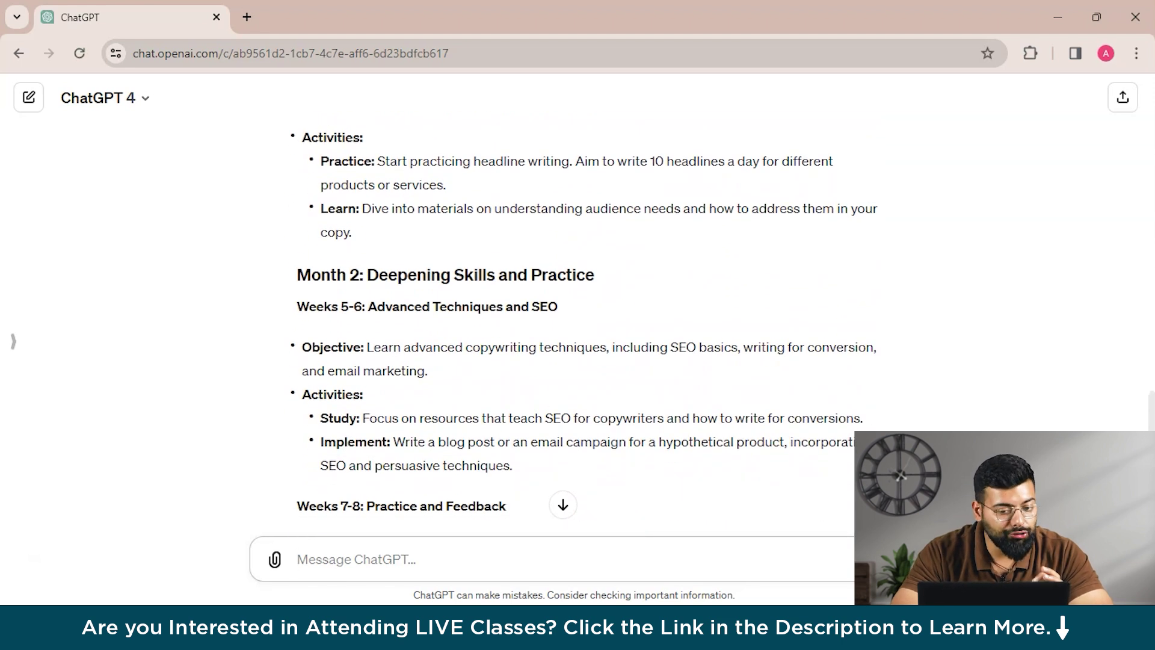
scroll(578, 325, down, 3)
scroll(578, 325, down, 15)
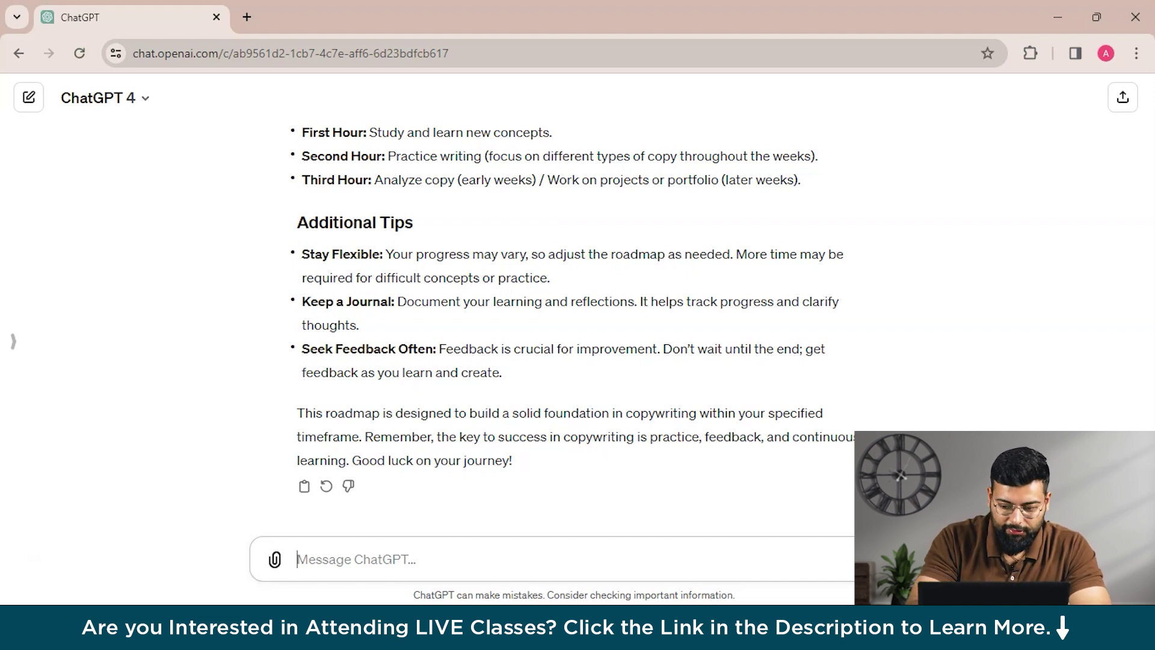
Ask ChatGPT to outline essential topics for landing an entry-level copywriting job
text(Additionall)
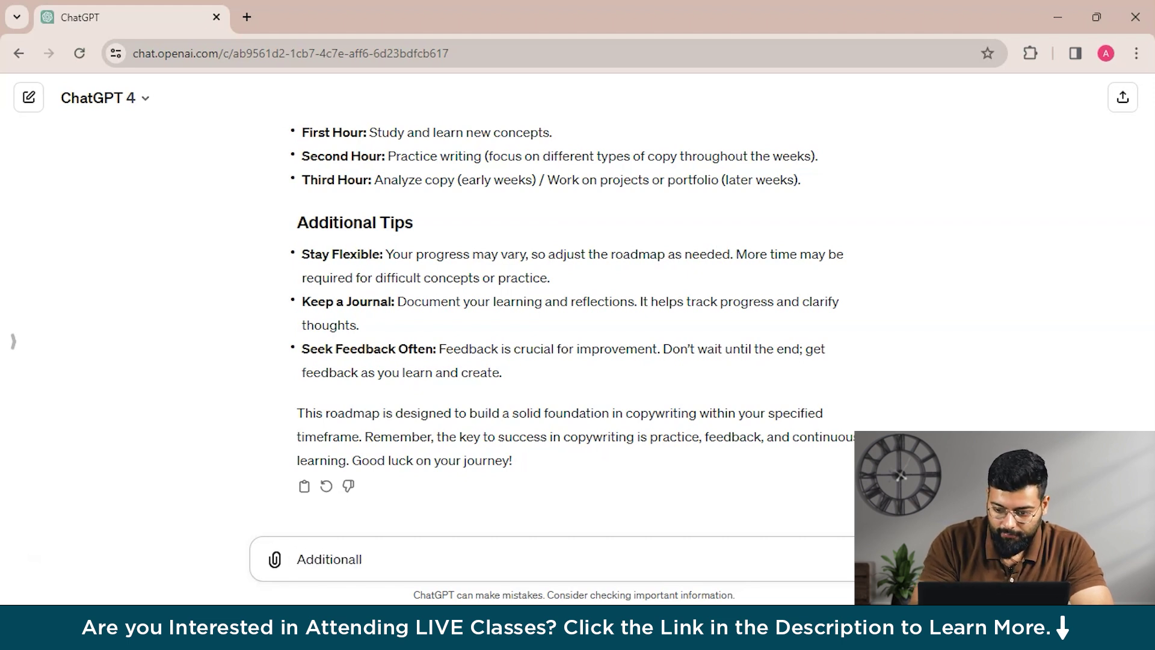
text(y could you)
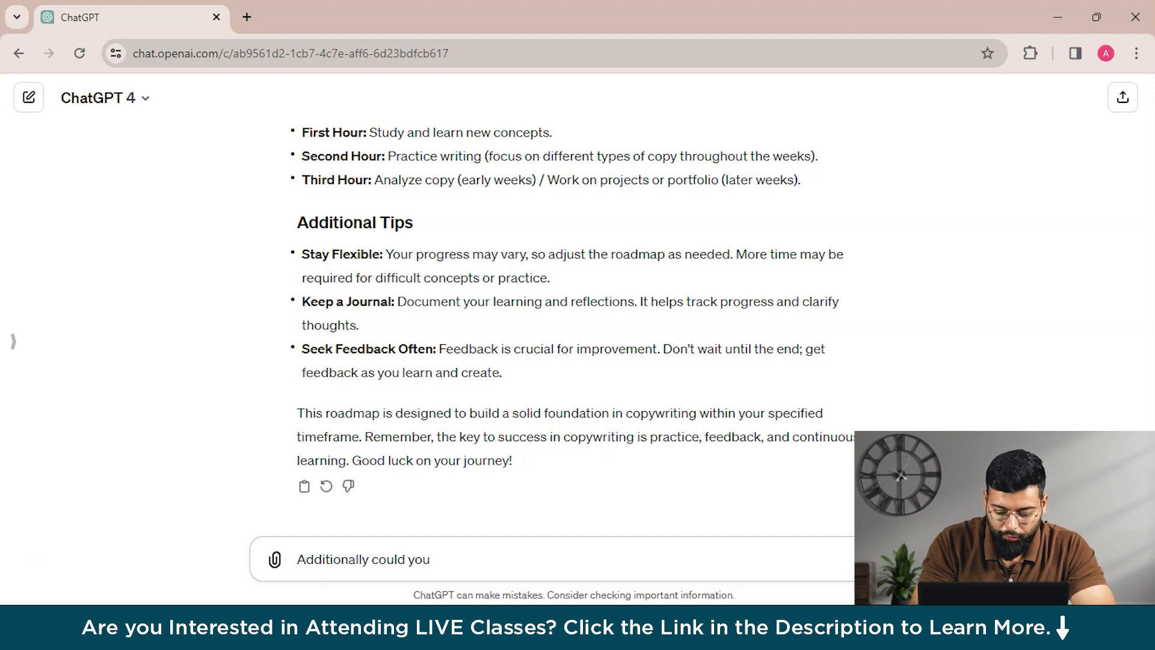
text( you )
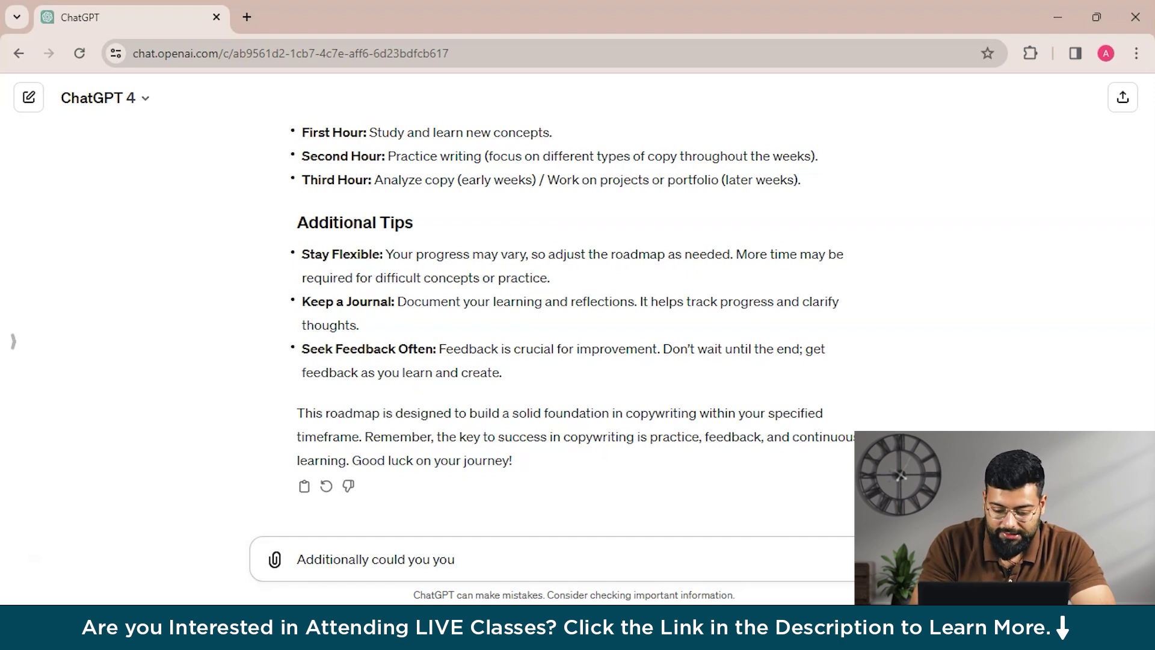
text(a)
key(BackSpace)
text(outline some essential t)
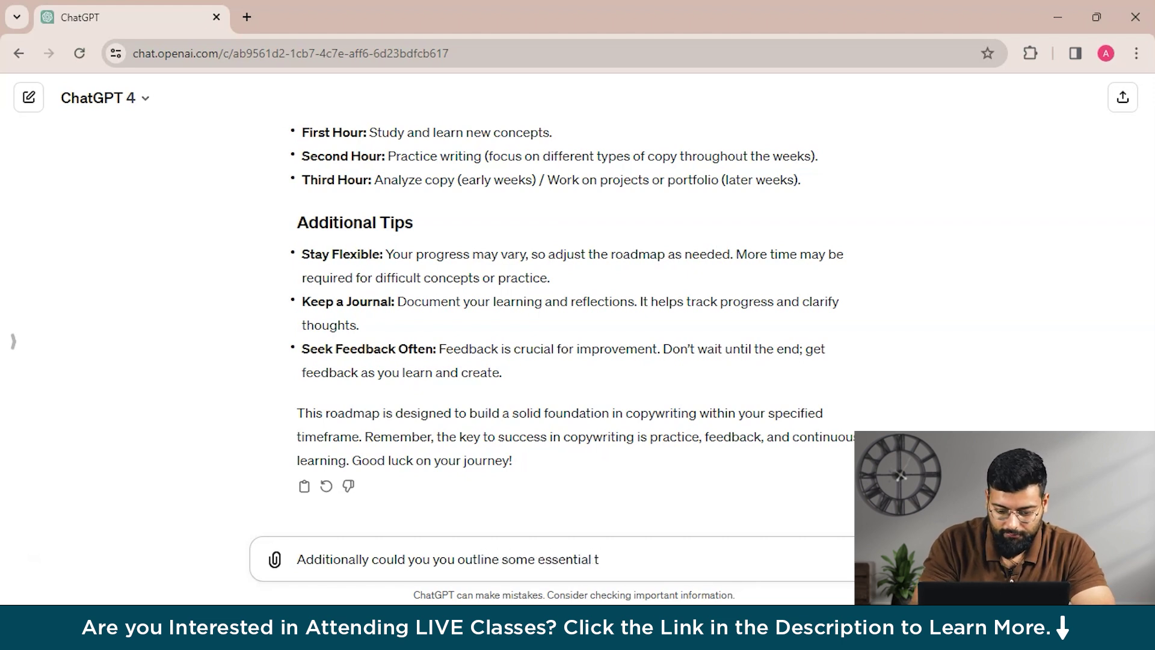
text(opics that i sholud focus on for an entry level)
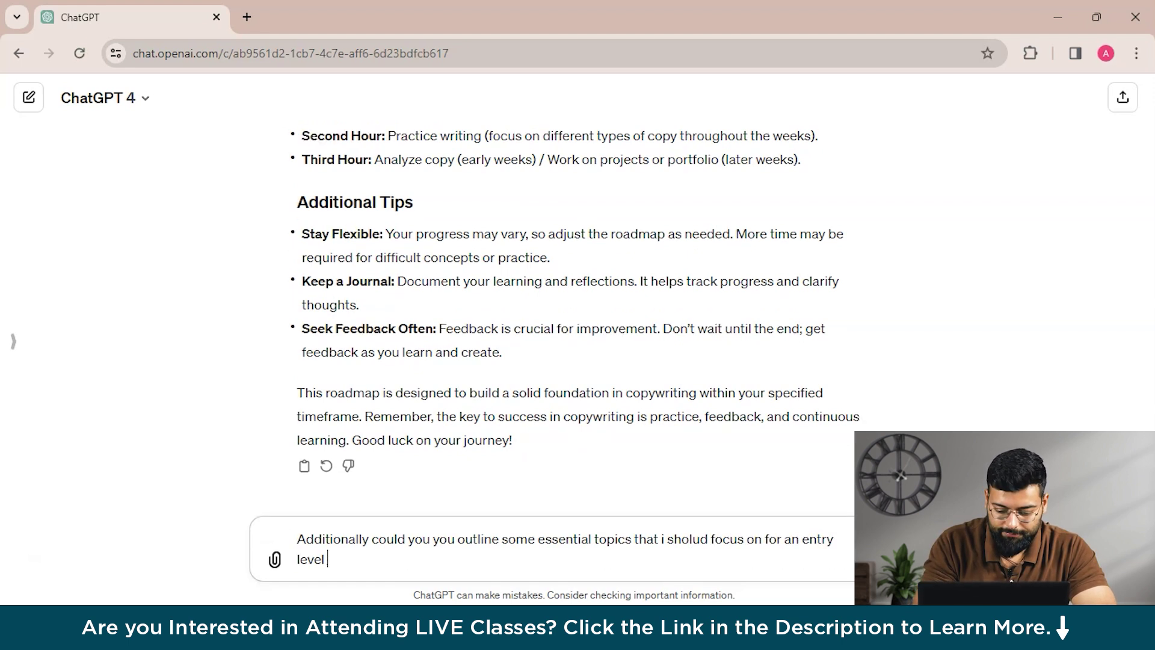
text( job in copywriti)
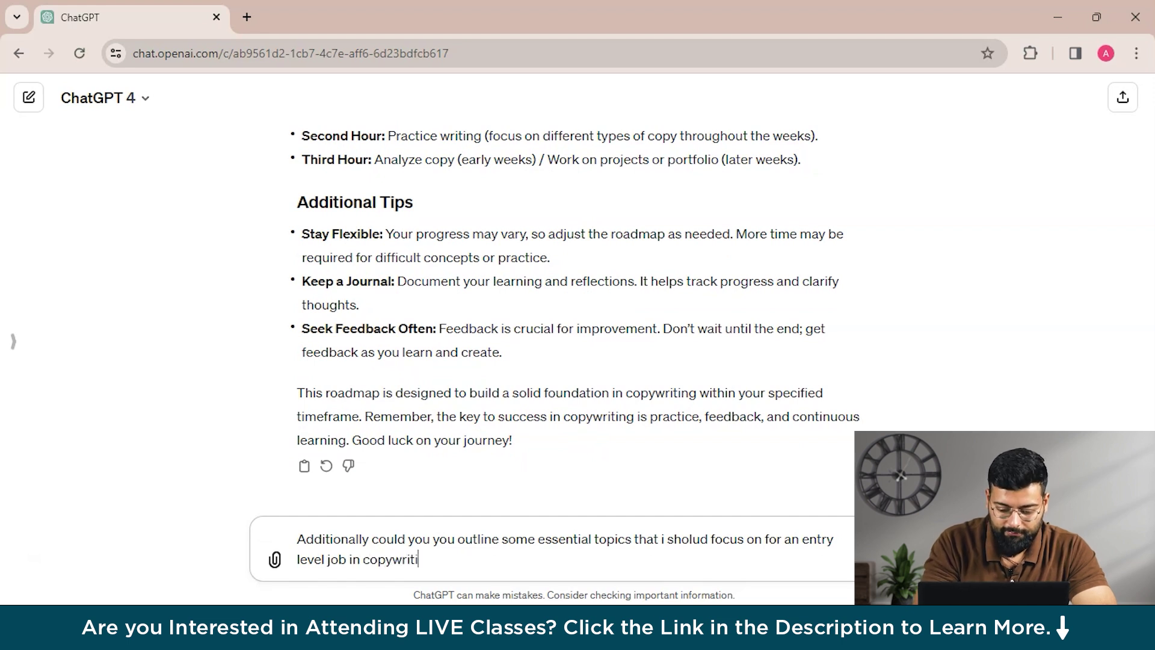
text(ng)
key(Return)
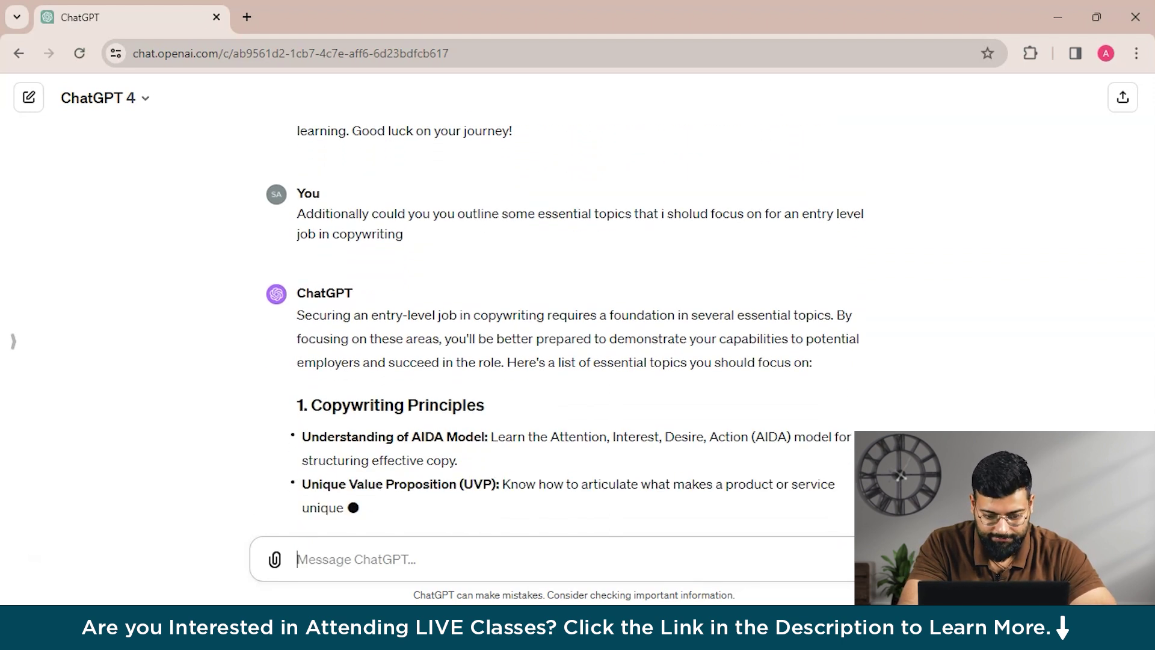
Scroll back through the entry-level topics list to review the earlier sections
scroll(566, 325, up, 2)
scroll(566, 326, up, 1)
scroll(573, 328, down, 1)
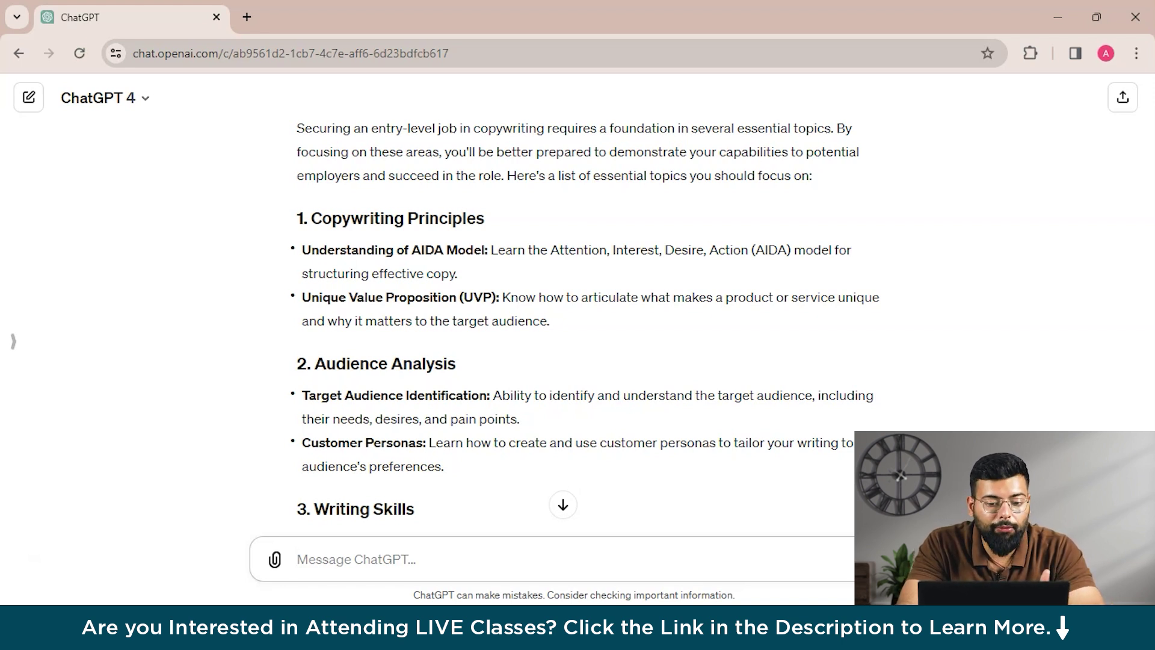
scroll(588, 328, down, 9)
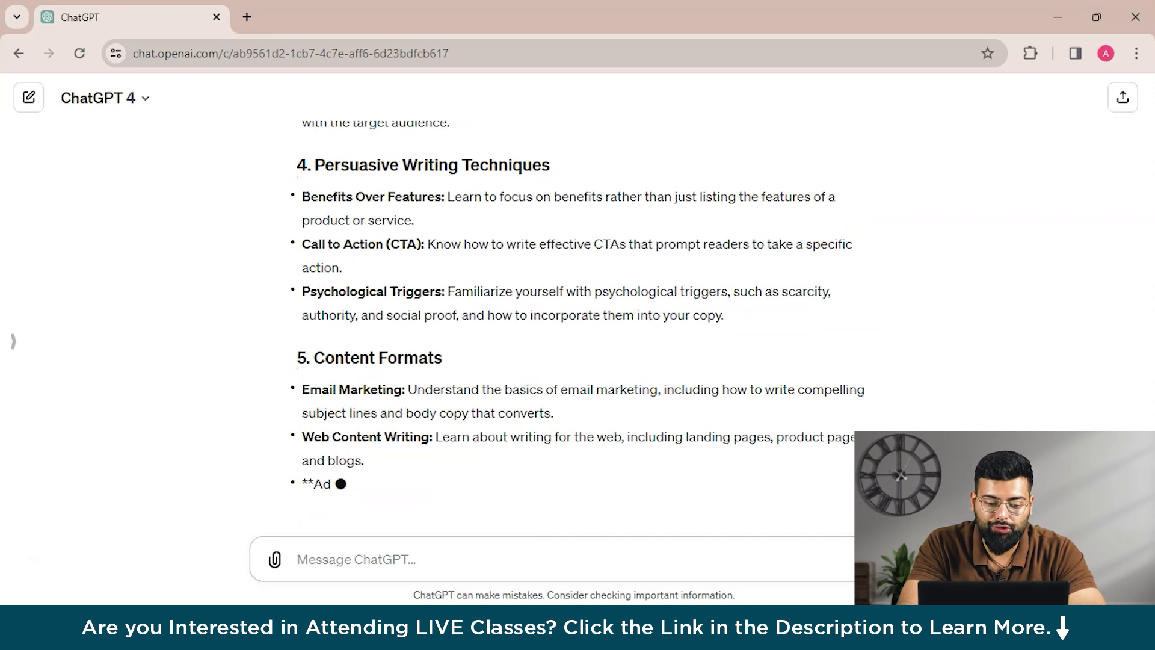
scroll(578, 329, up, 6)
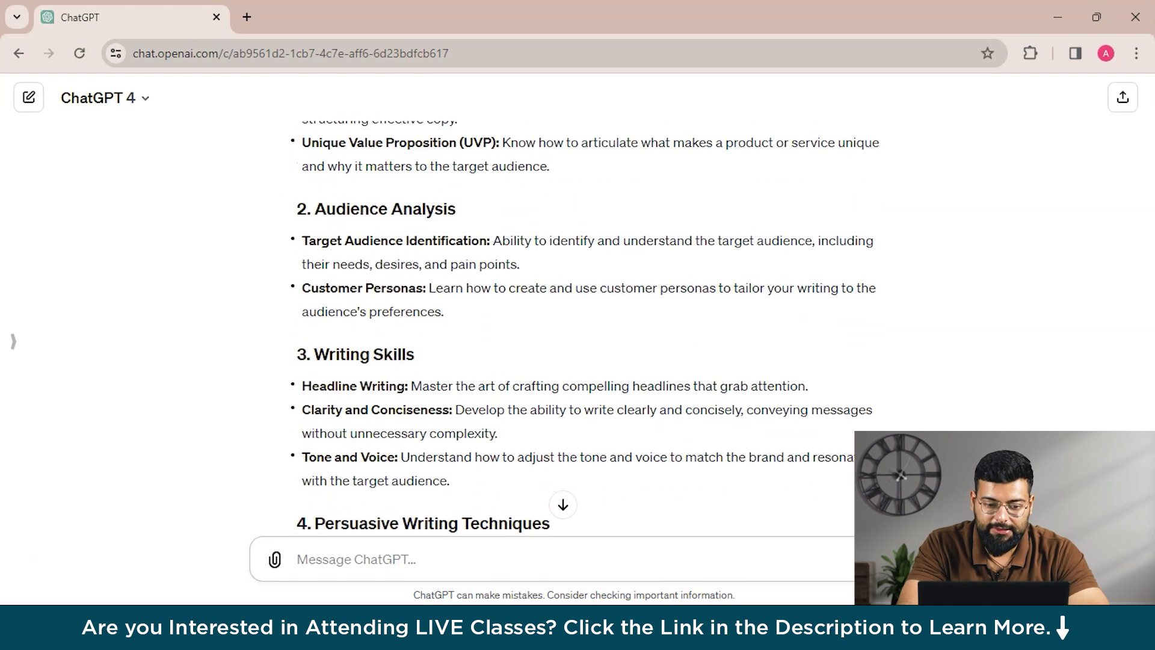
scroll(578, 328, up, 7)
scroll(578, 329, up, 4)
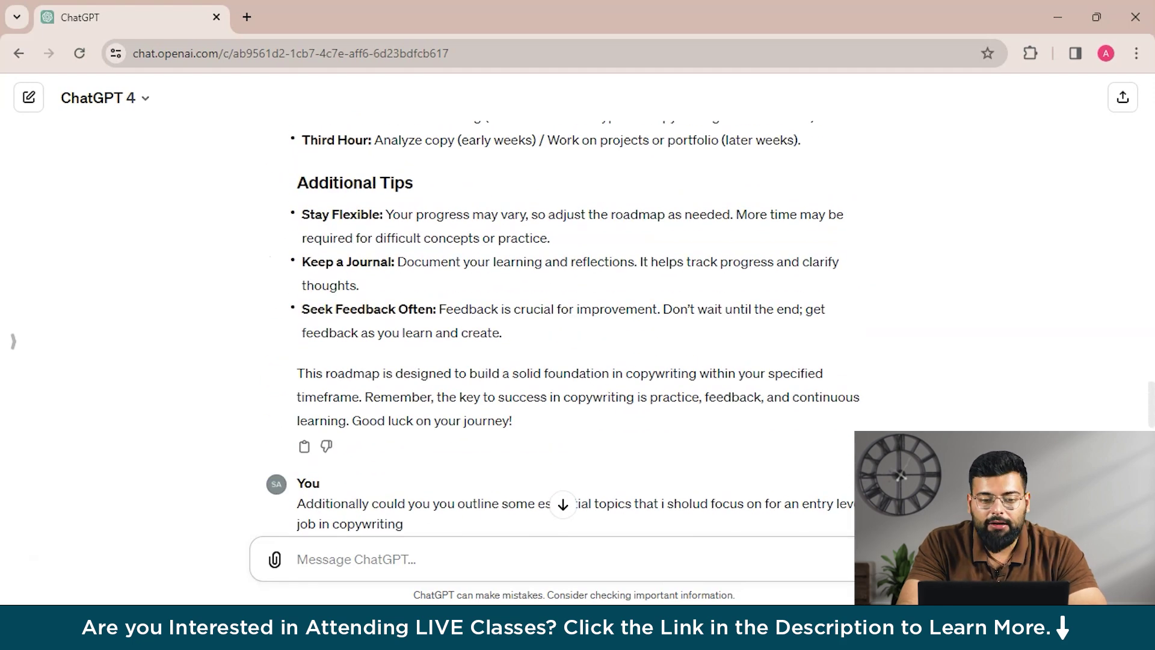
scroll(578, 329, up, 5)
scroll(578, 328, up, 5)
scroll(577, 329, up, 5)
scroll(578, 328, up, 4)
scroll(578, 329, up, 4)
scroll(577, 328, up, 2)
Return to the end of the reply at Continuous Learning and Practice
scroll(577, 329, down, 2)
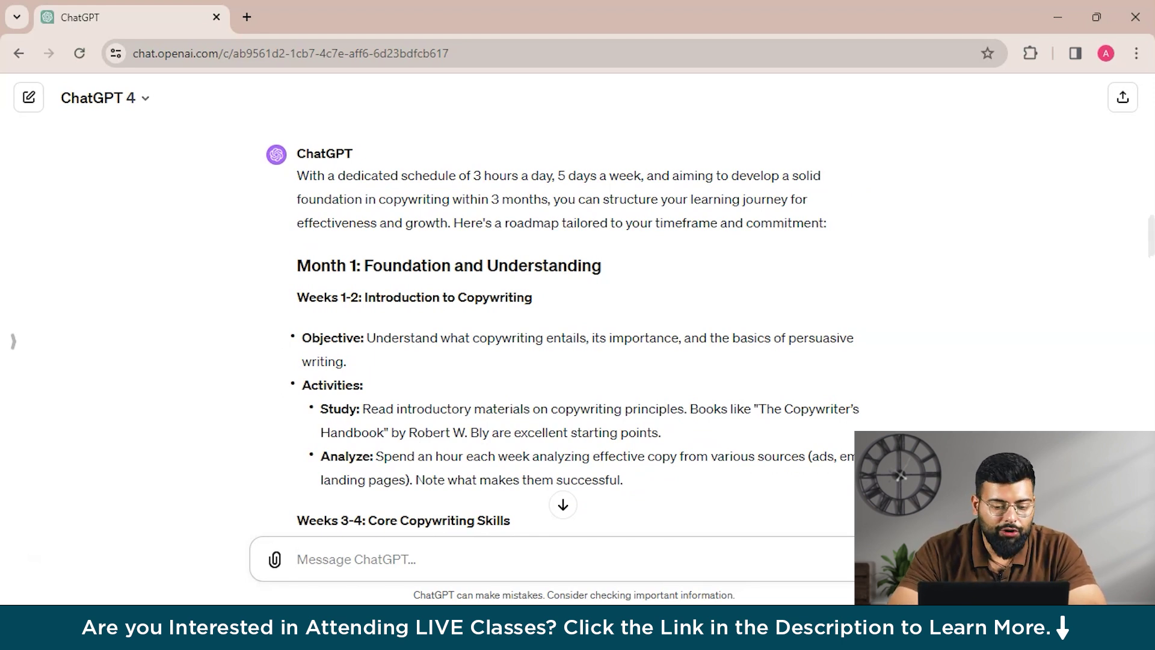
scroll(562, 331, down, 1)
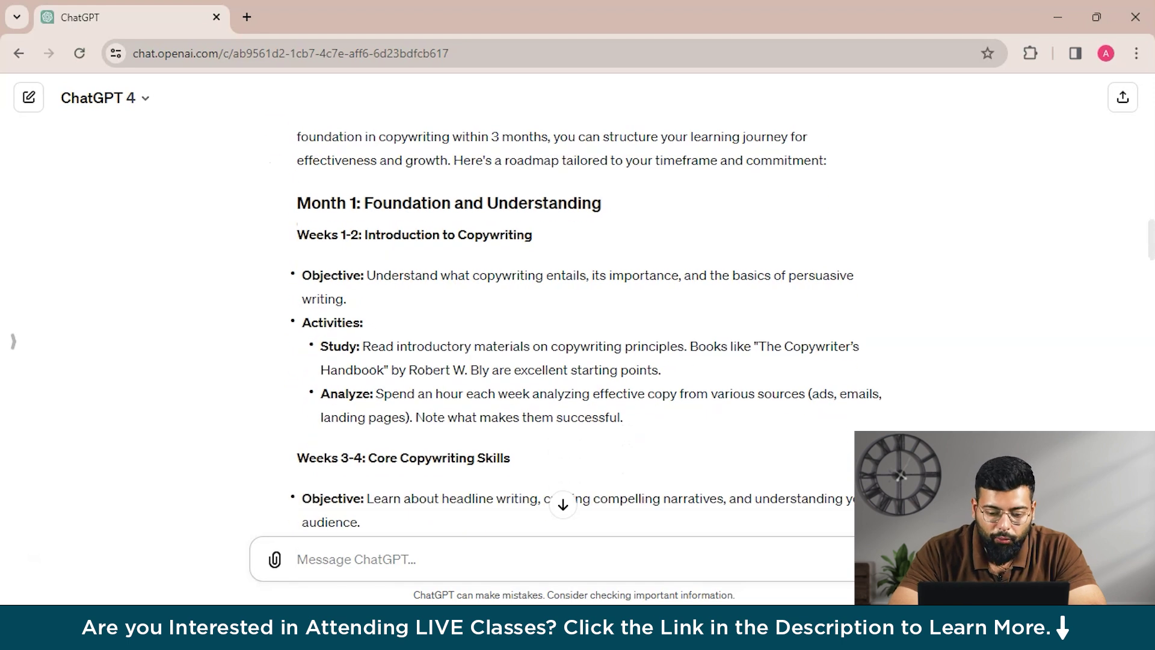
click(562, 504)
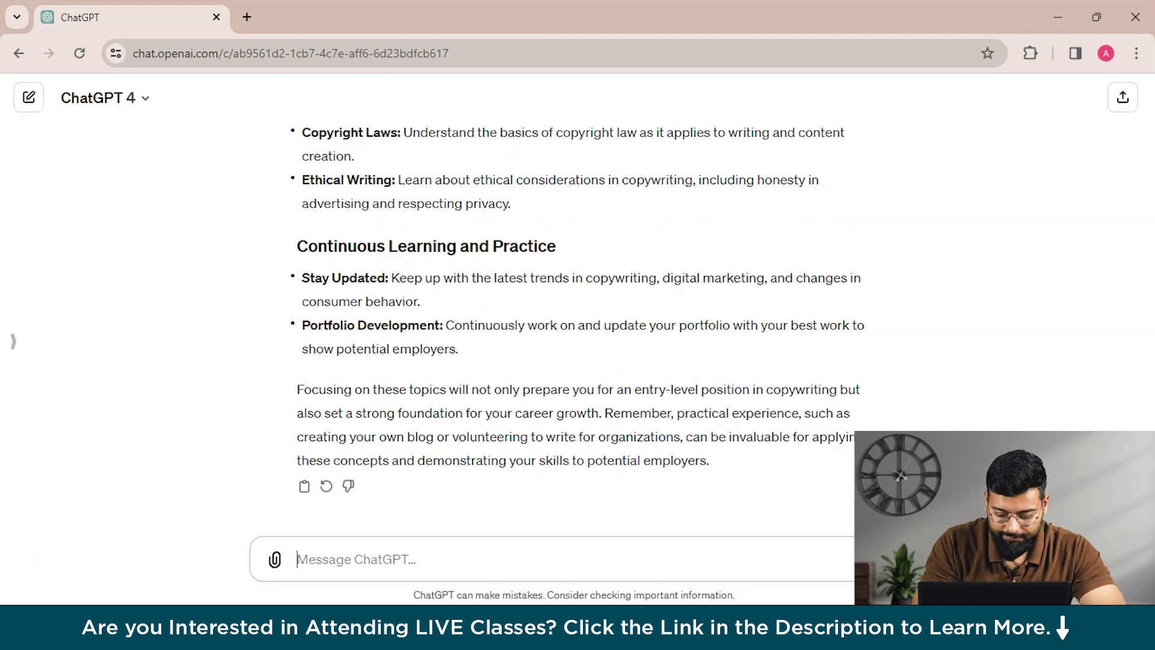
Request specific first-month learning content, starting with a day-by-day Week 1 plan
text(Noww)
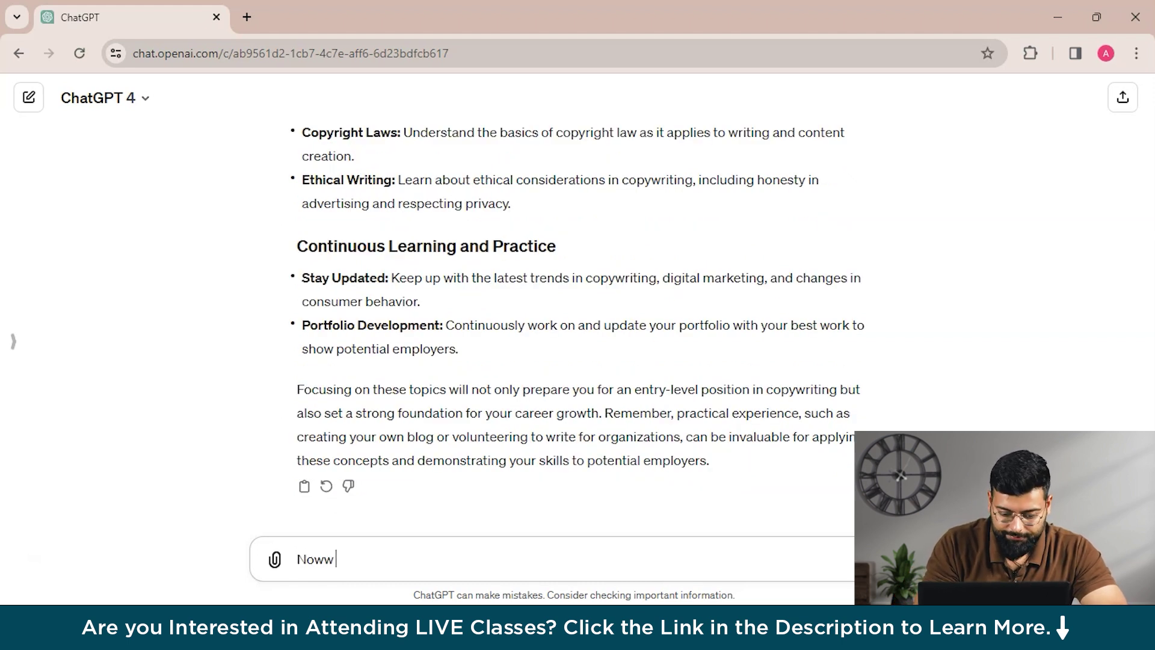
key(BackSpace)
text( provide me)
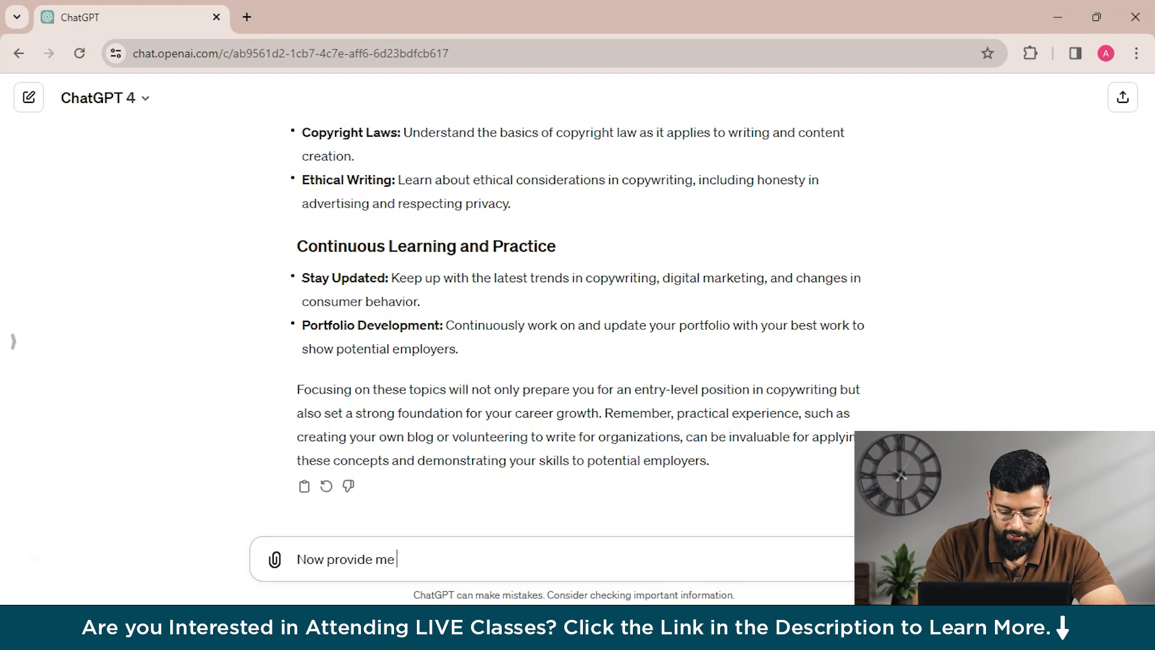
text( with the con)
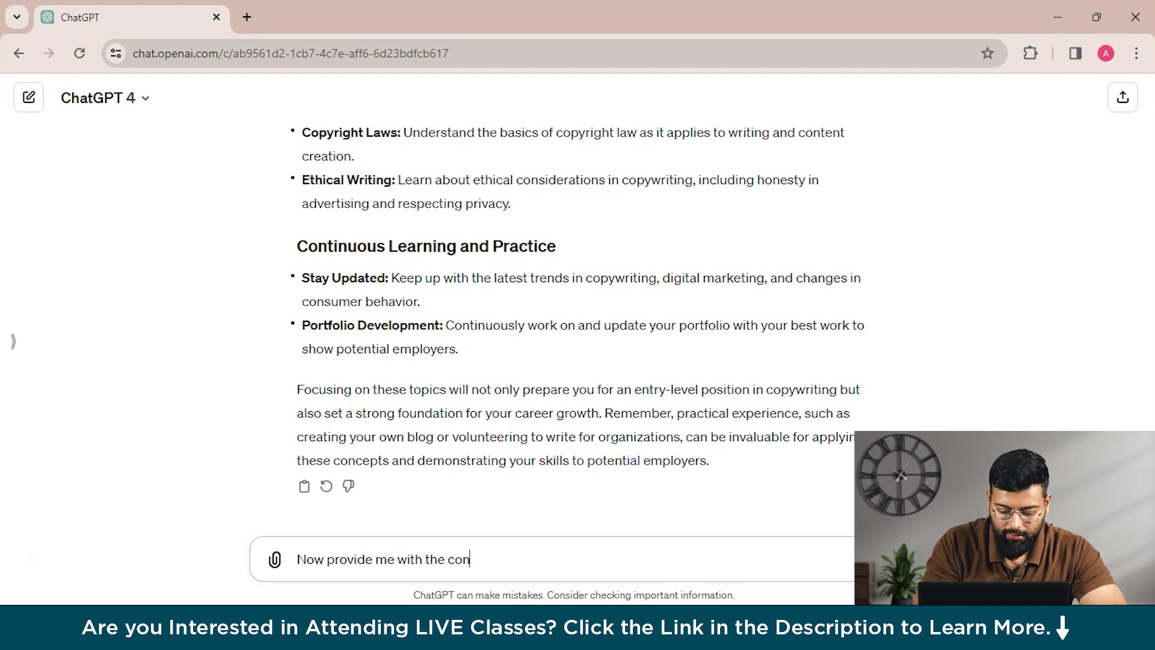
text(tent for )
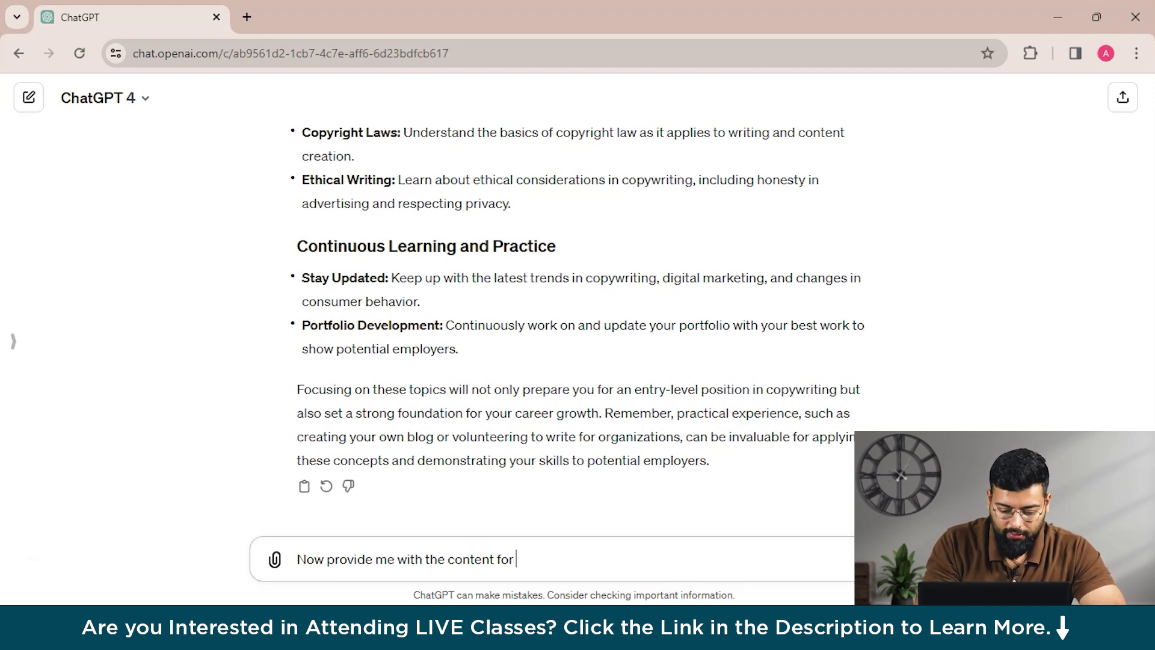
text(first month and b)
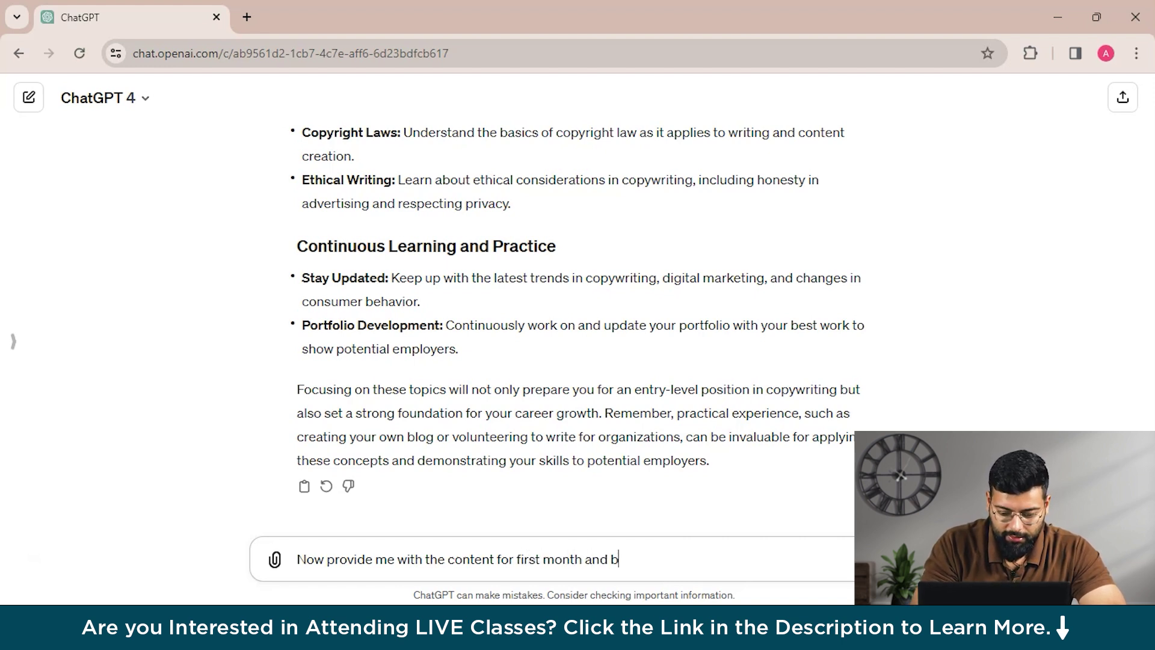
text(eing specific we)
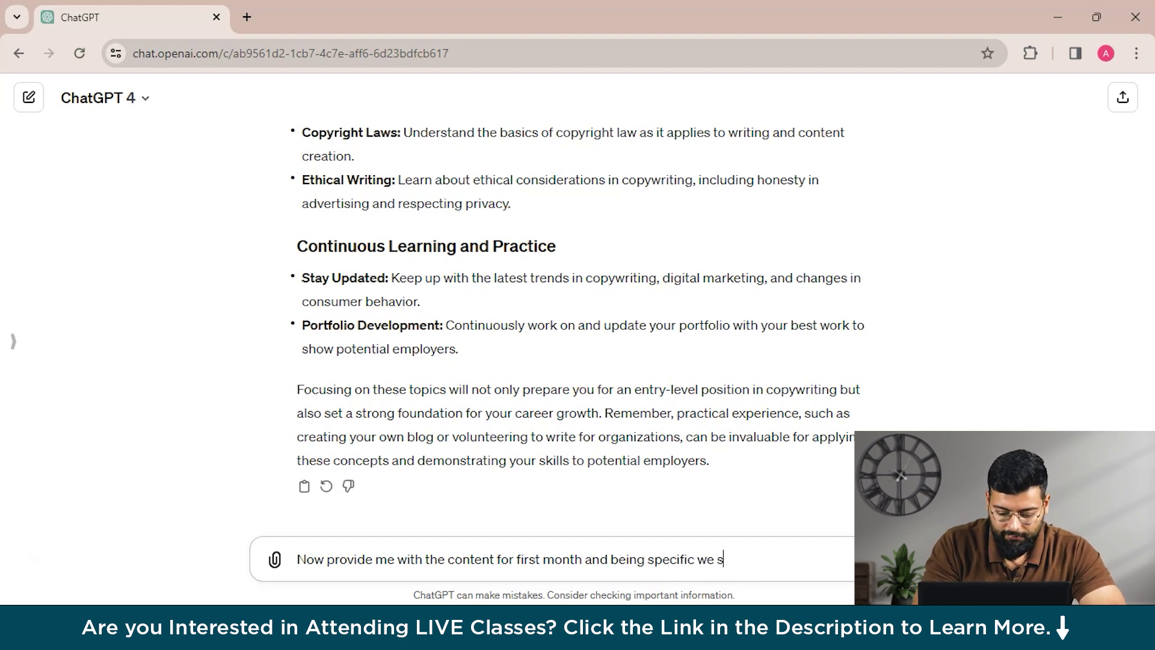
text(star)
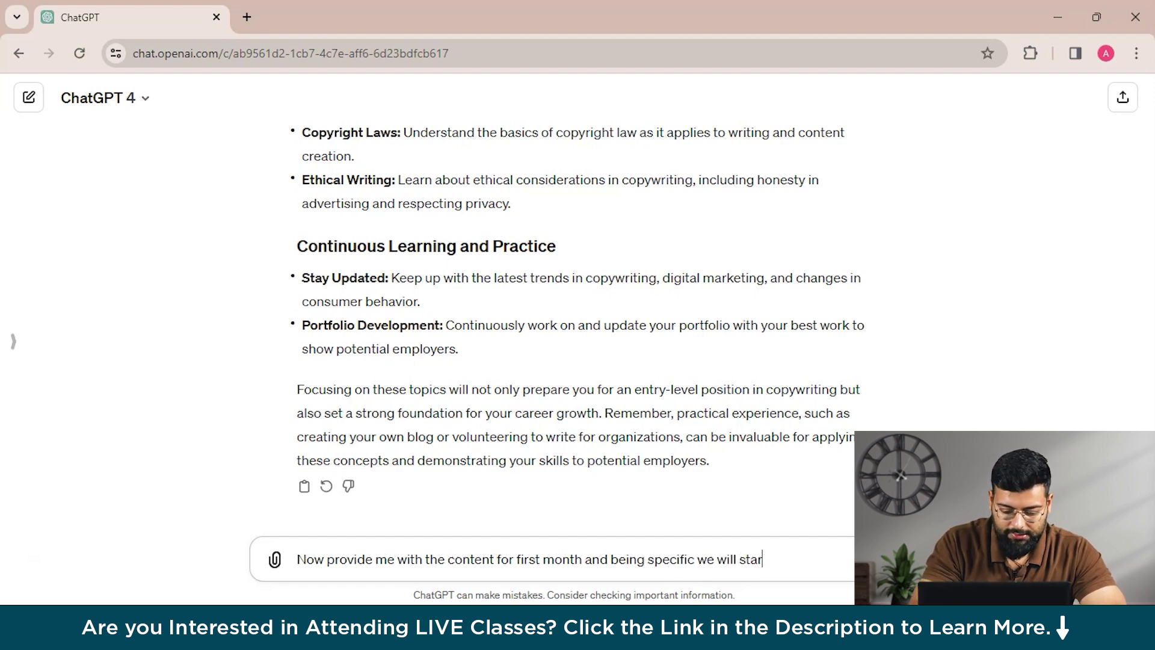
text(t with week 1)
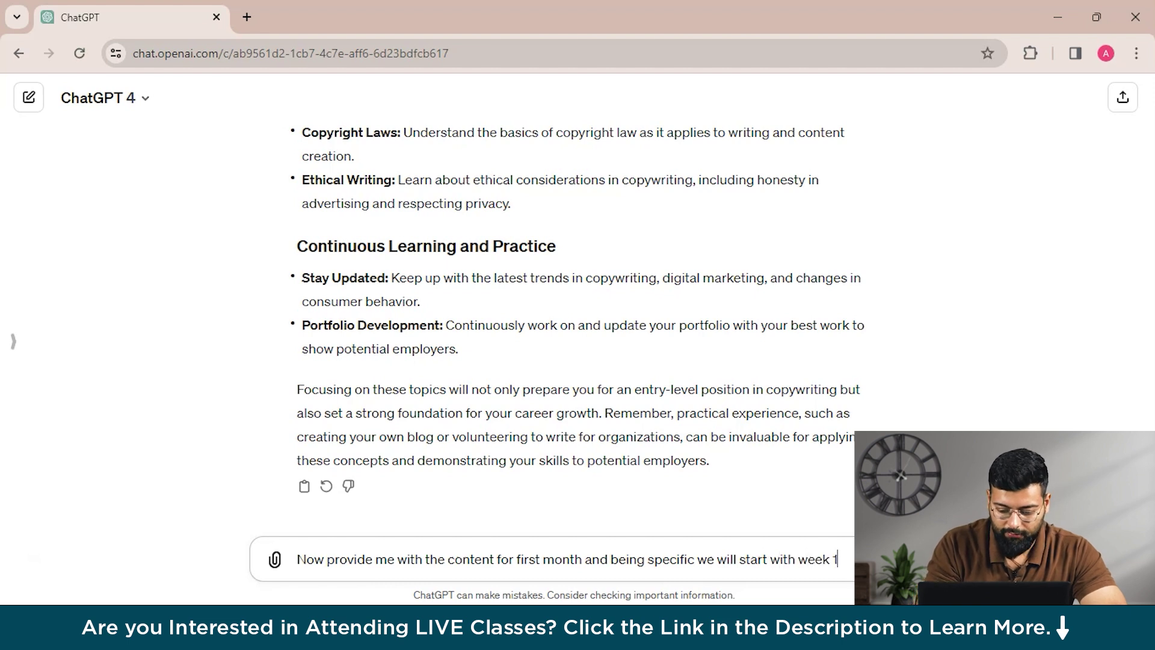
key(Return)
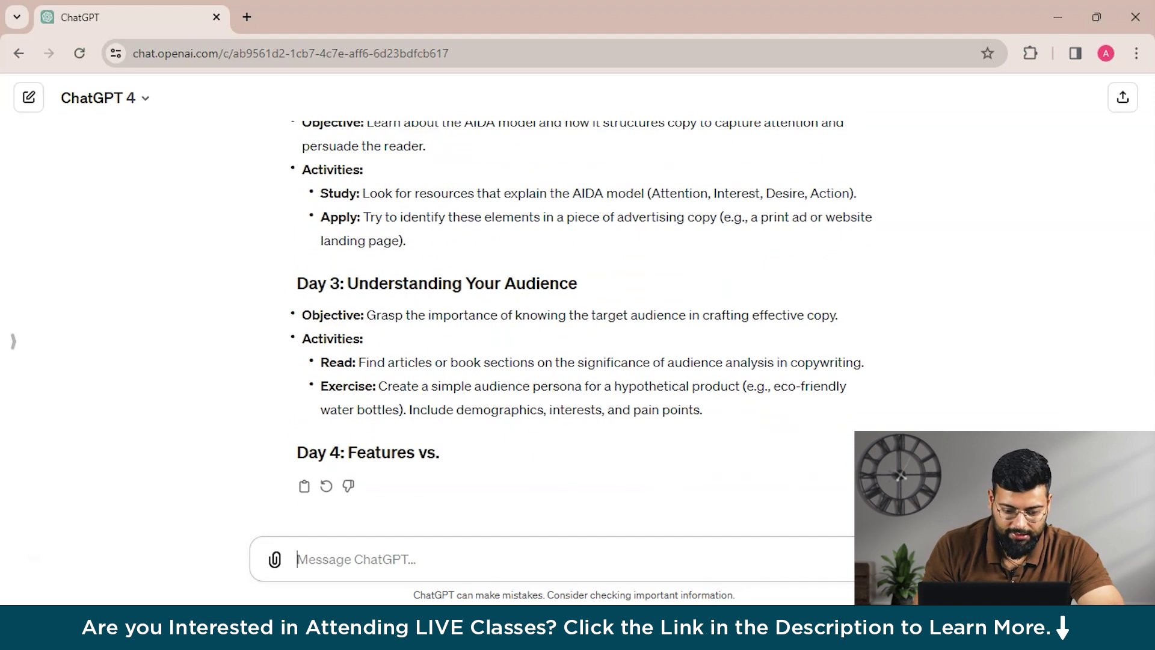
Request the Day 1 topics and select the 'What is Copywriting?' heading in the reply
text(Provide me the topics, i )
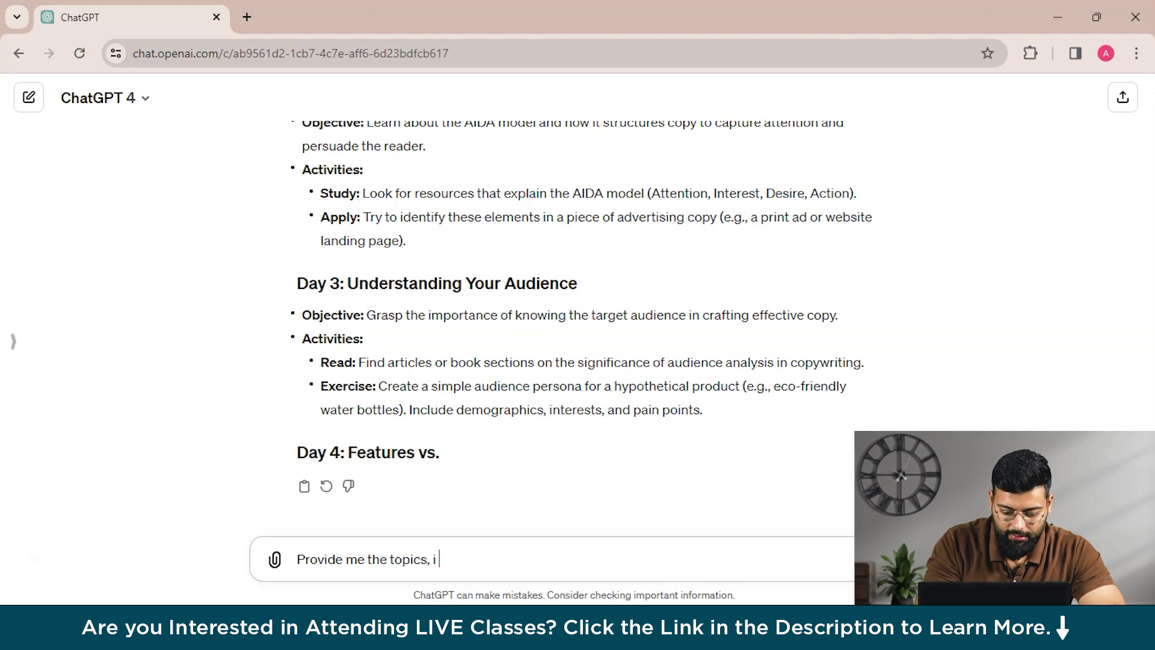
text(shall start with on)
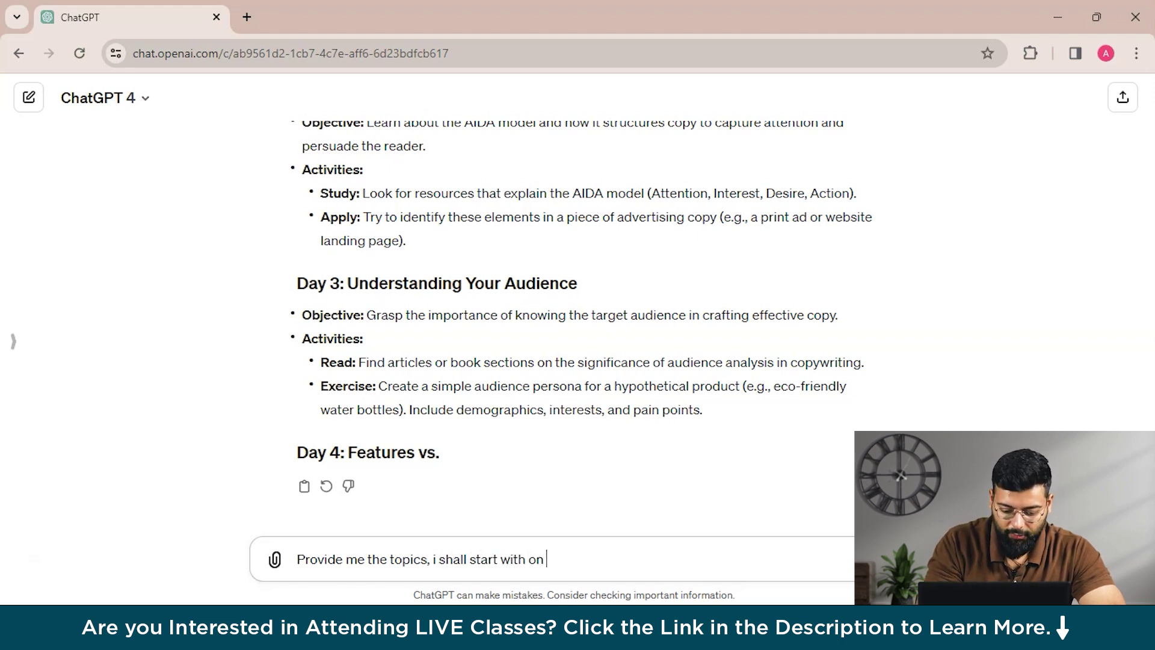
text(day 1)
key(Return)
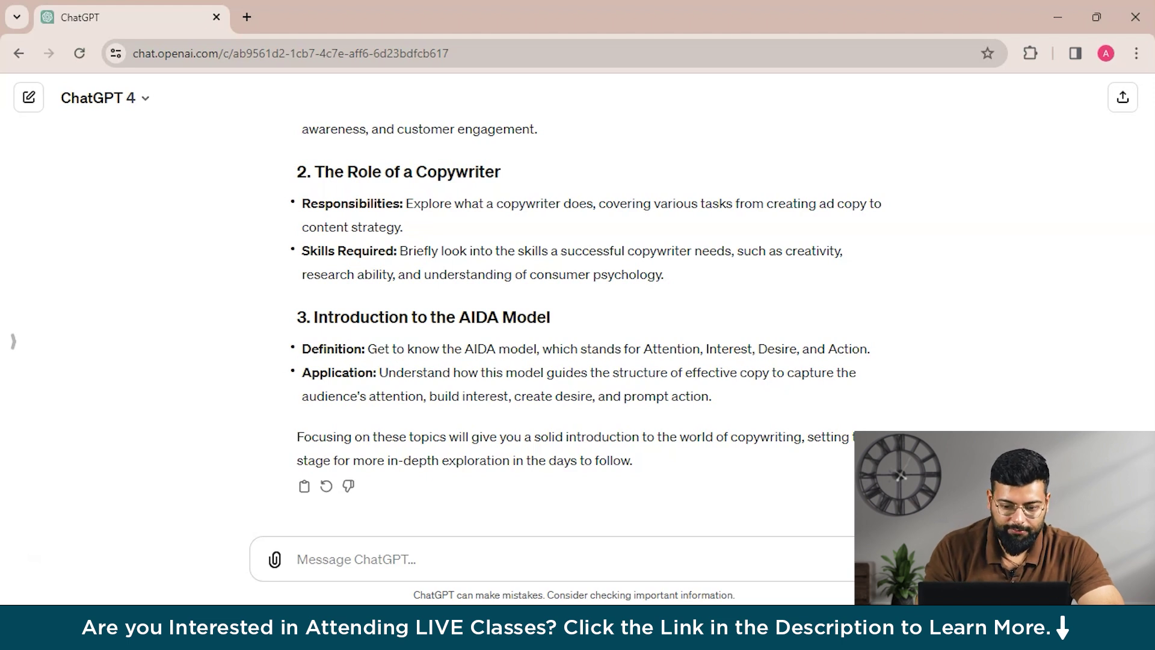
scroll(577, 325, up, 4)
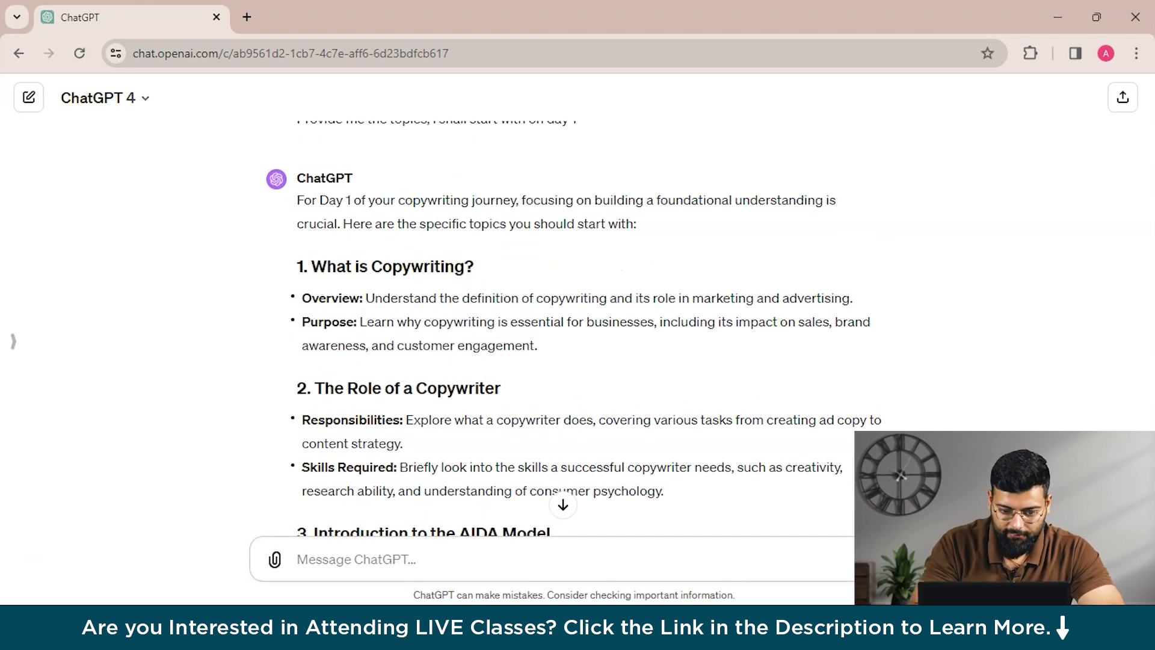
drag(297, 266, 474, 266)
Ask for all the content on the first topic, 'What is copywriting', to start learning today
click(299, 559)
text(ing )
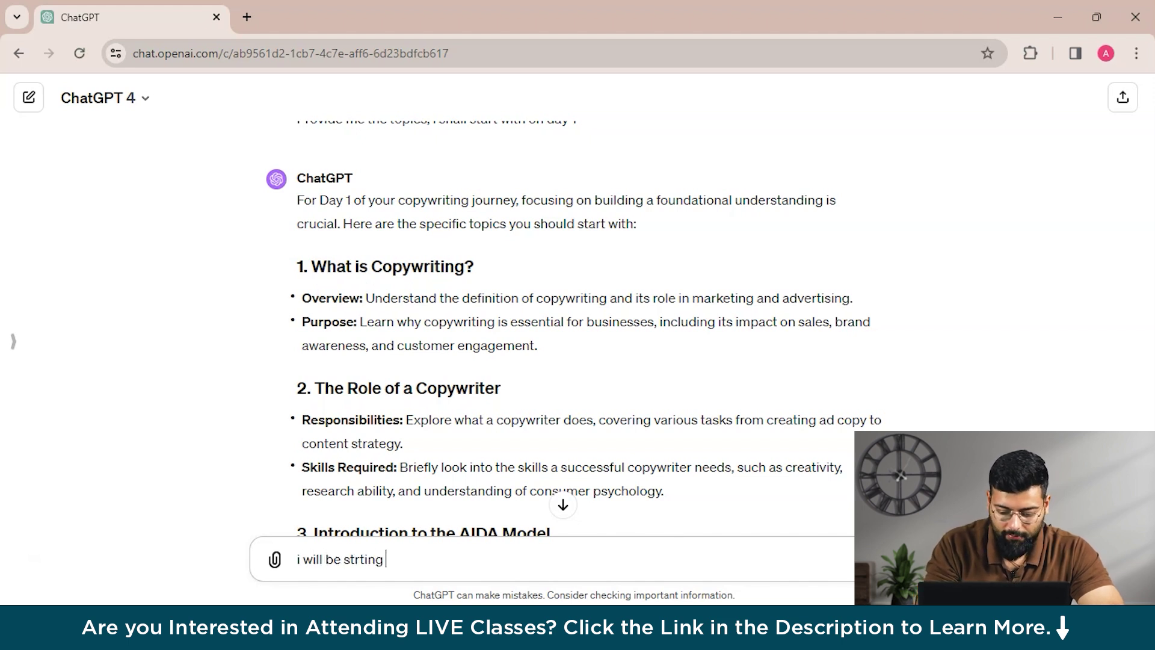
text(my learnin)
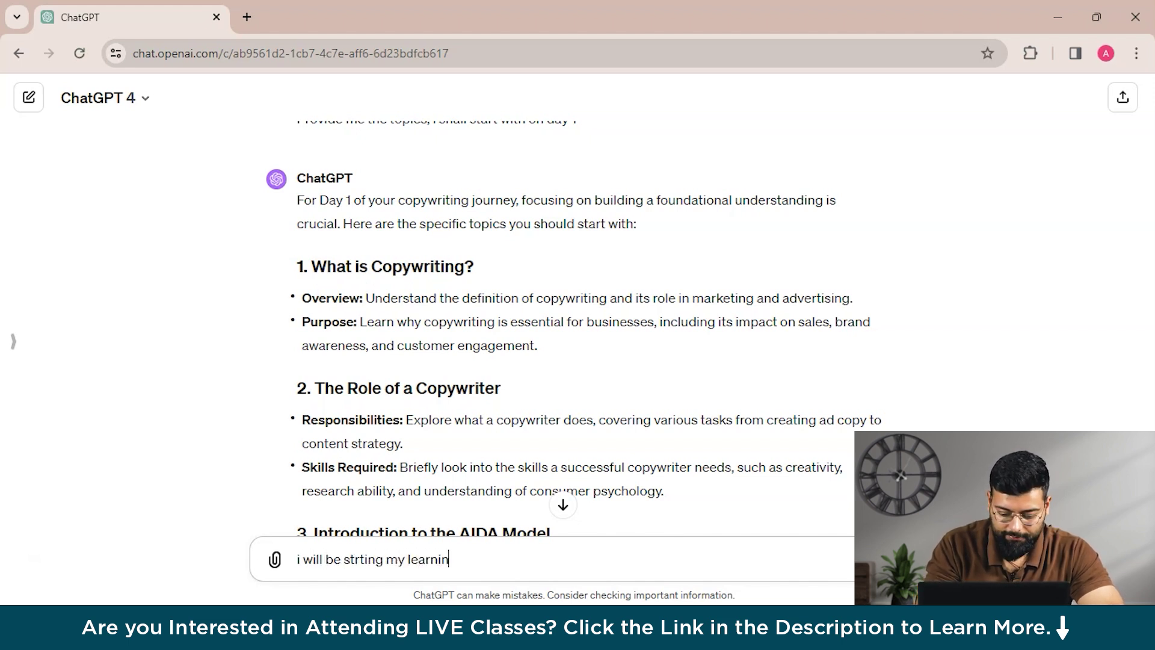
text(g journey today)
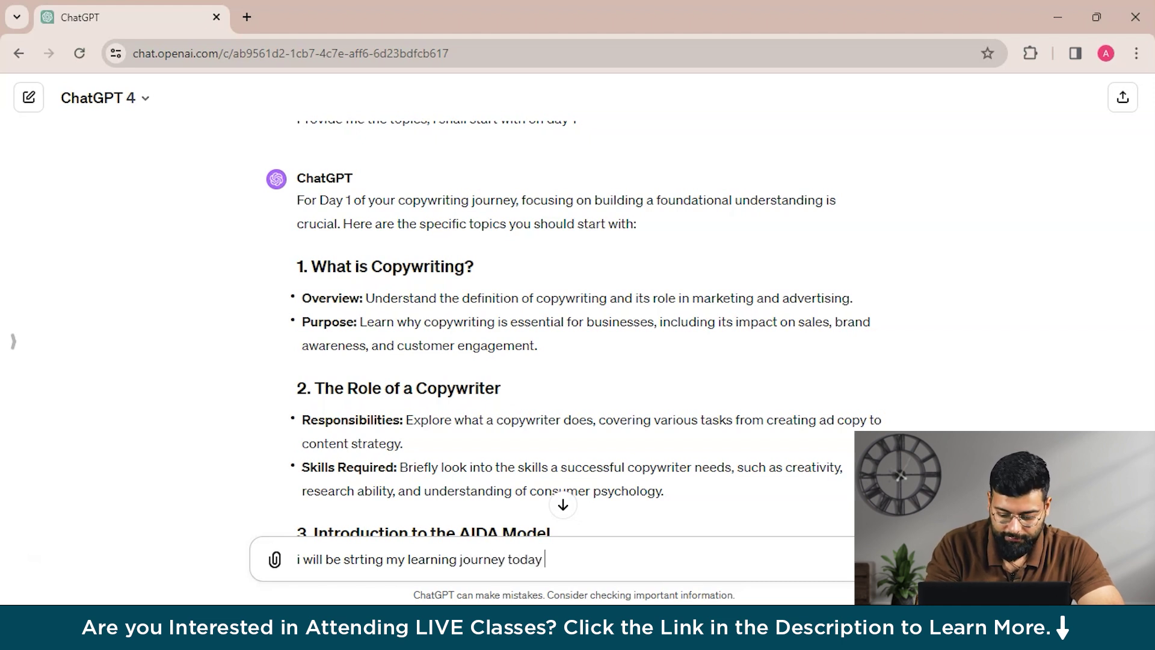
text(.)
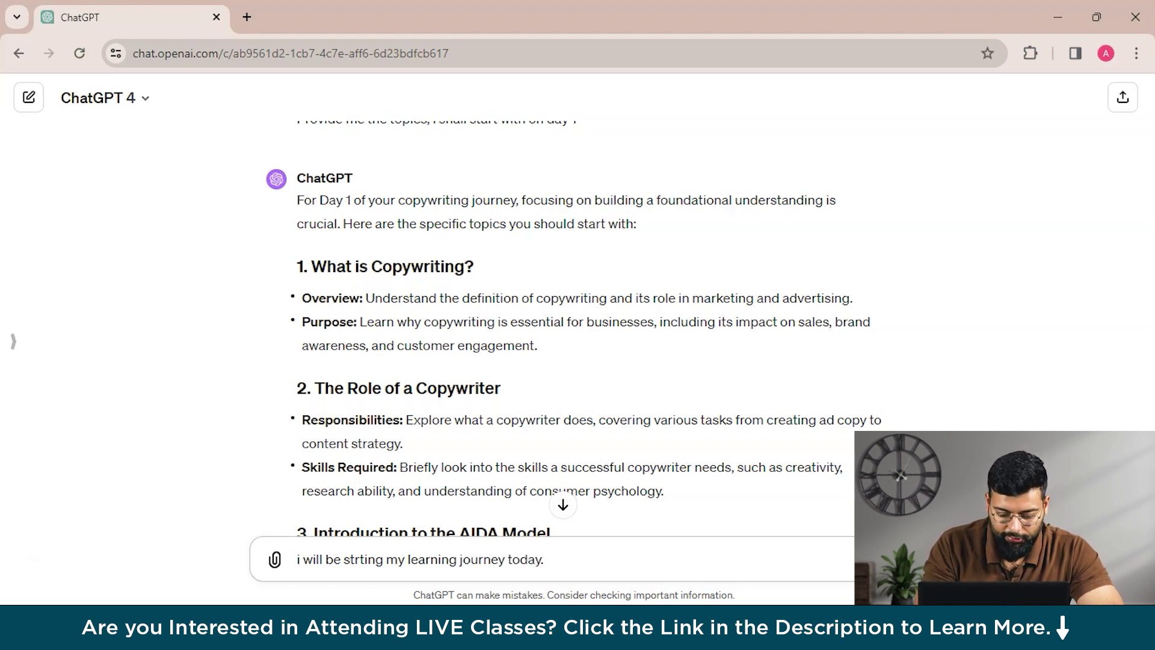
text( So provide me)
key(BackSpace)
key(BackSpace)
text(all the necessry content starting with)
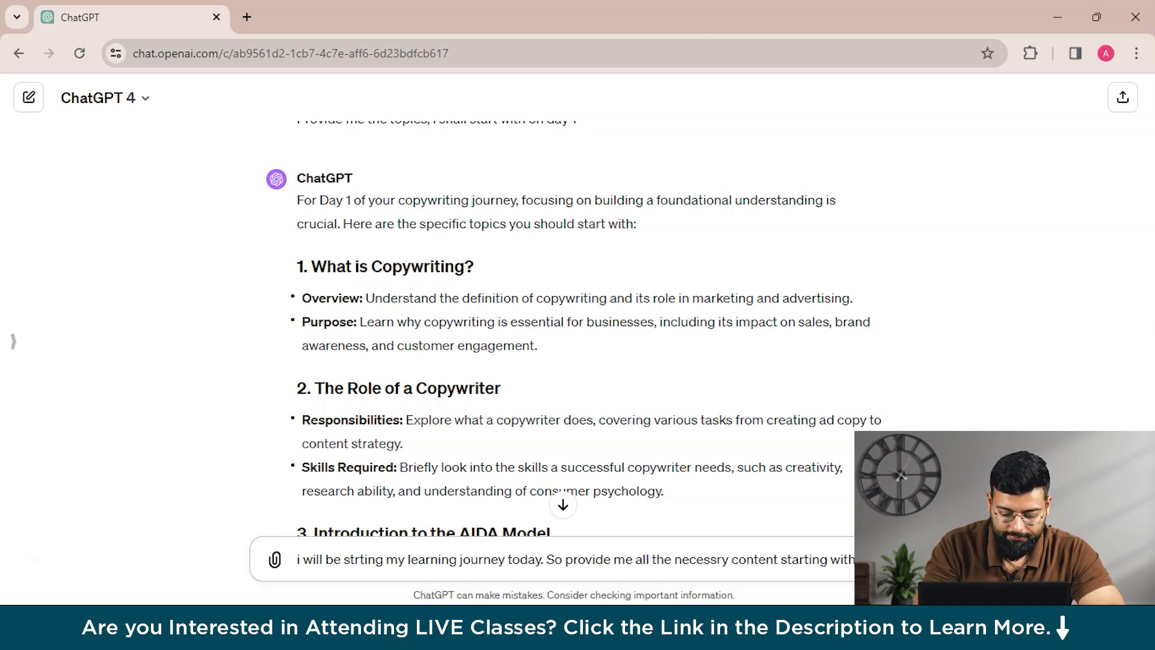
text(e first topic what is )
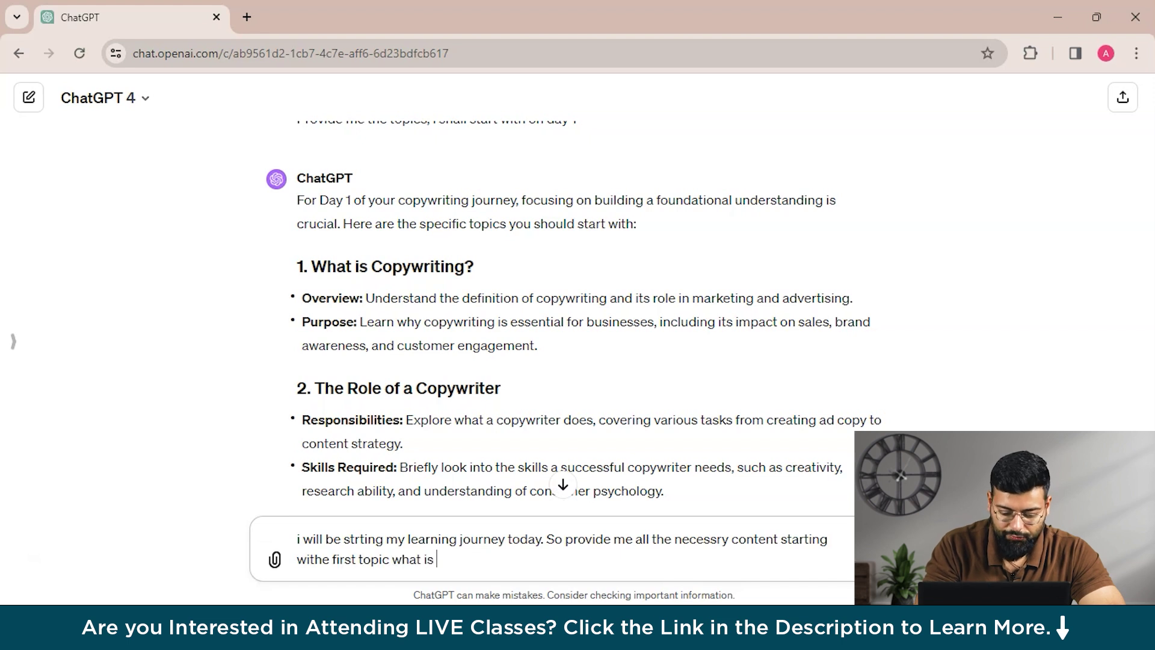
text(copywr)
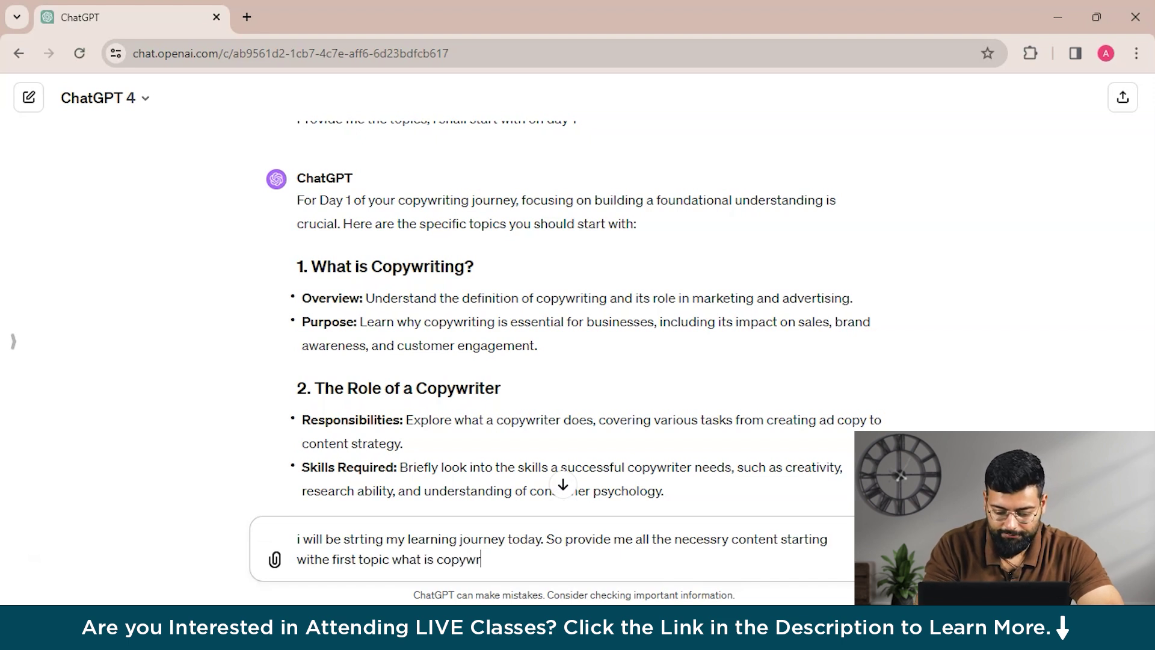
text(ing)
key(Return)
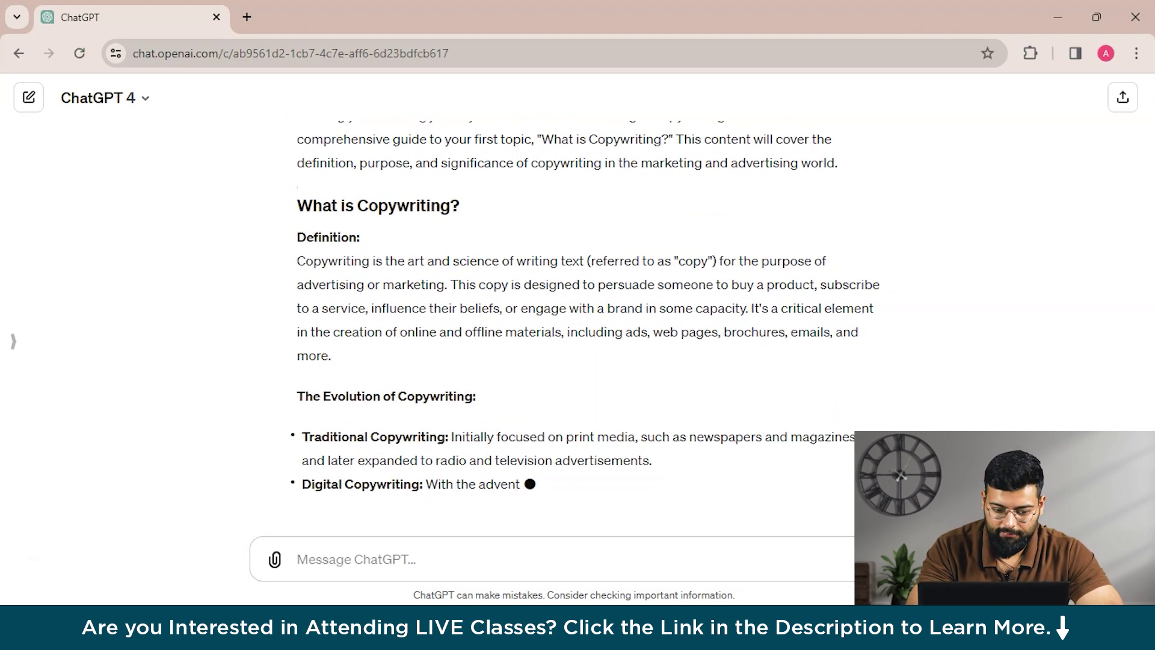
Scroll through the lesson down to its key takeaways and next steps
scroll(577, 326, up, 2)
scroll(578, 325, down, 2)
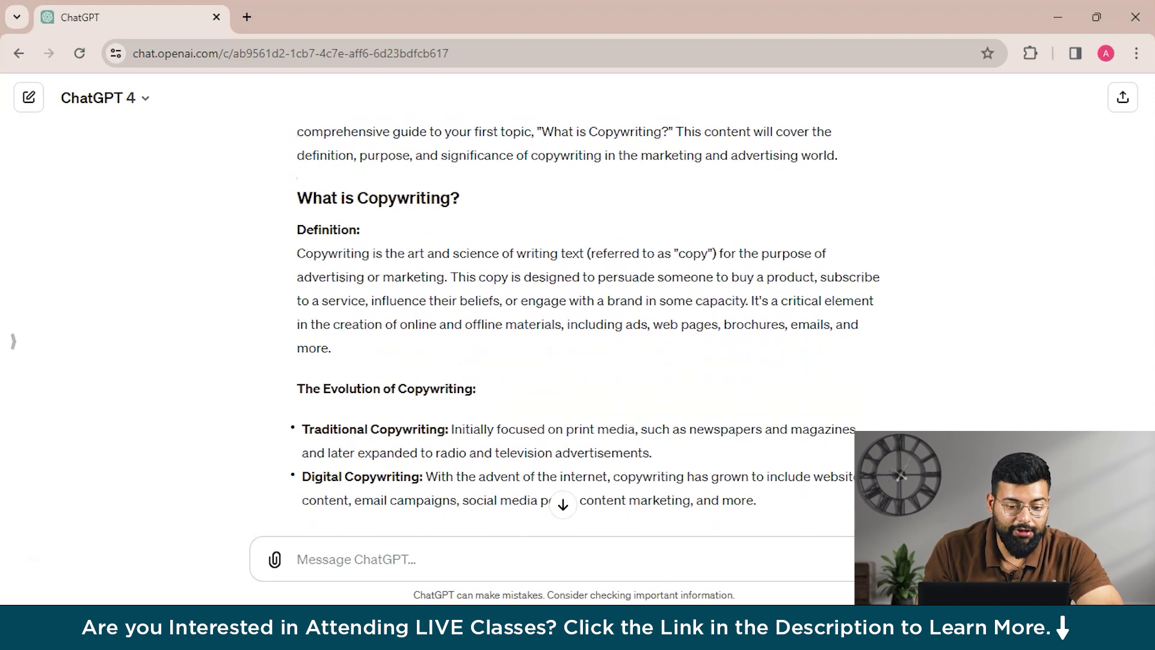
scroll(588, 327, down, 1)
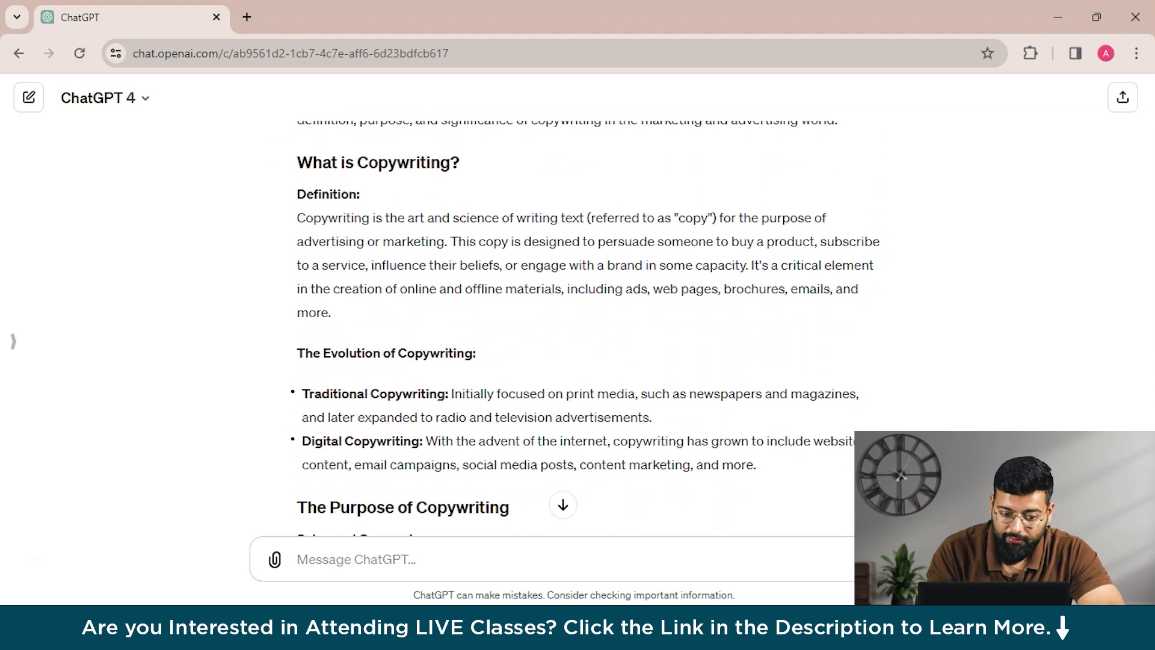
scroll(577, 325, down, 3)
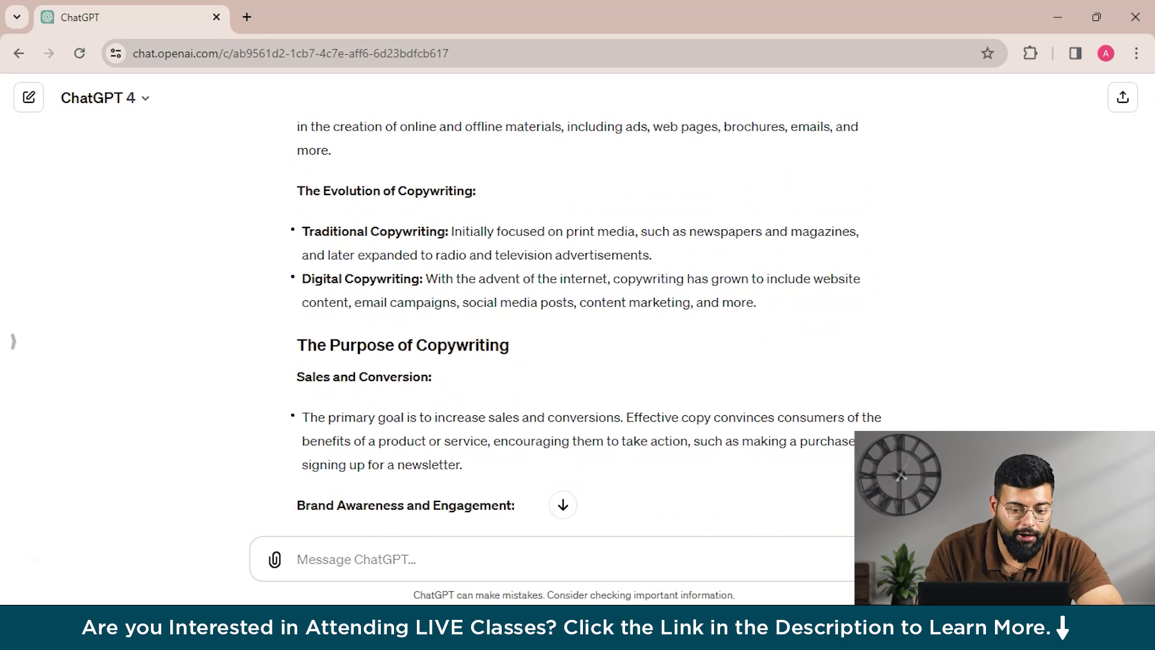
scroll(577, 325, down, 3)
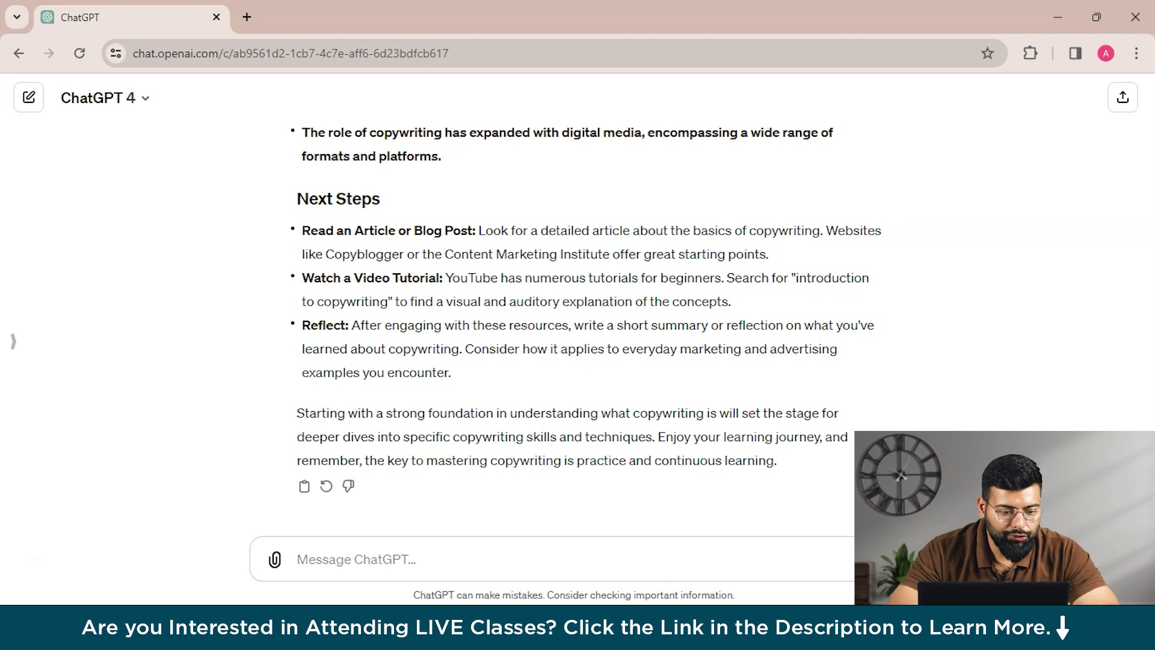
Open the sidebar's GPT list and switch to WebPilot
click(14, 341)
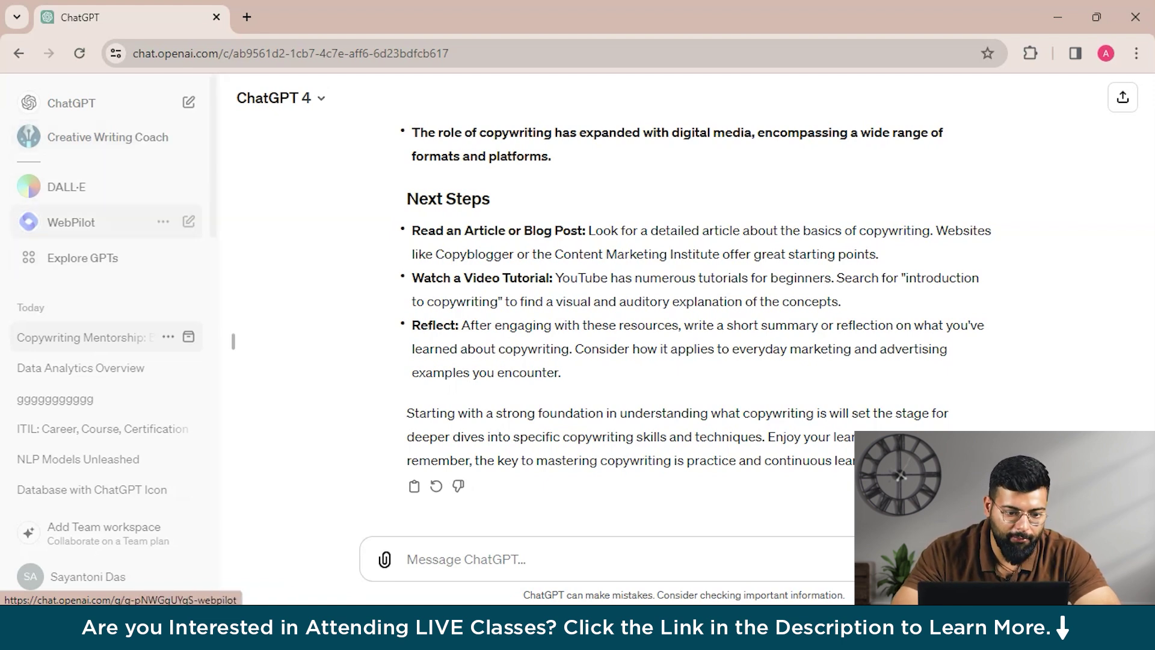
click(72, 222)
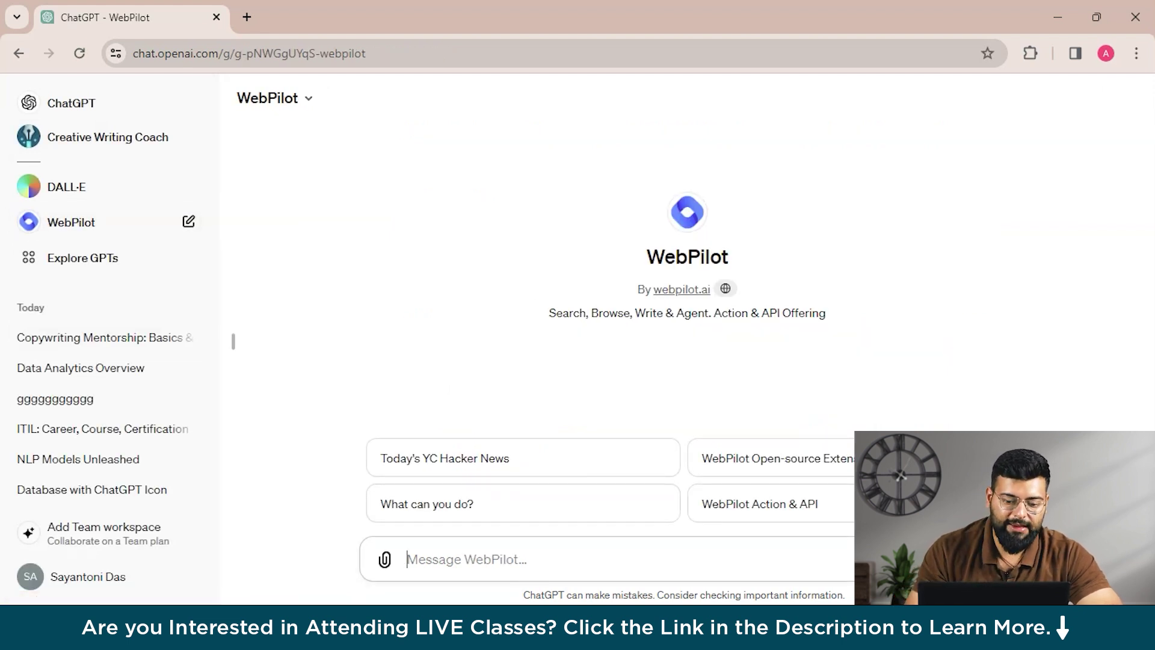
Google 'simplilearn articles' in a new tab and open the top Simplilearn result in its own tab
click(246, 18)
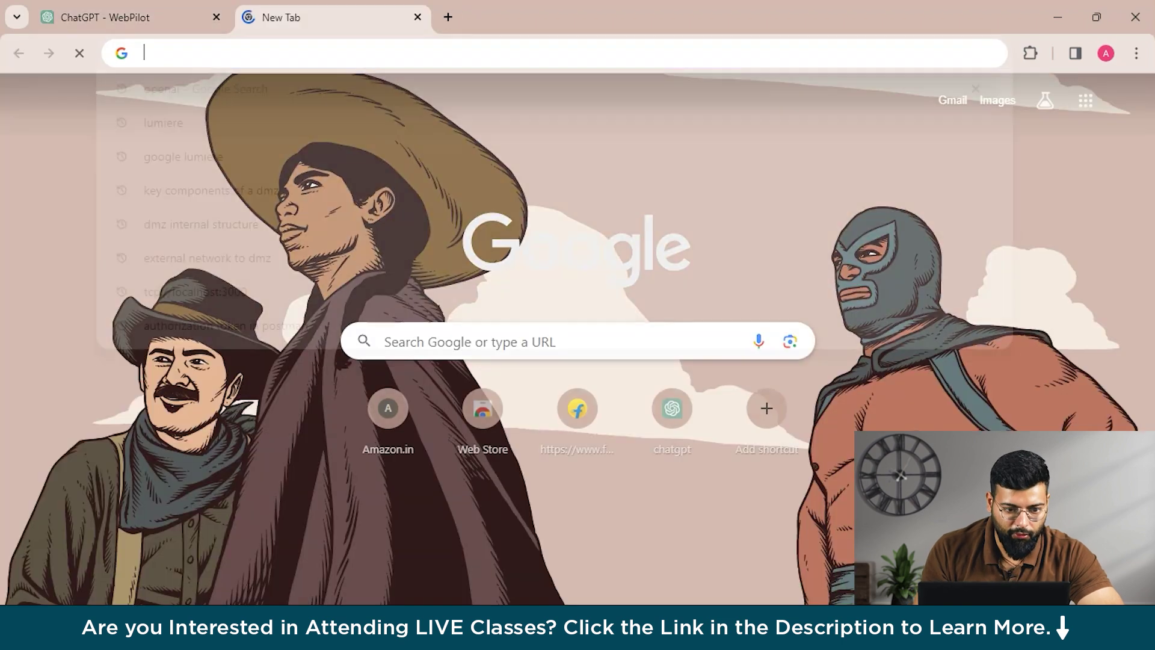
text(simplilea)
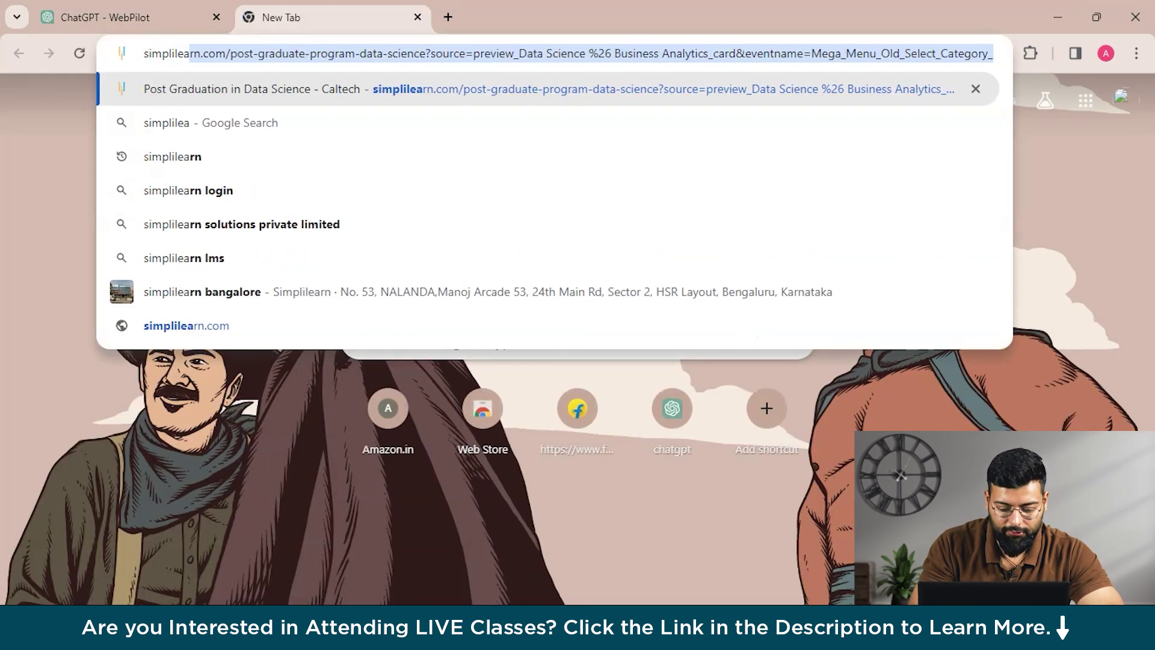
text(rn articles)
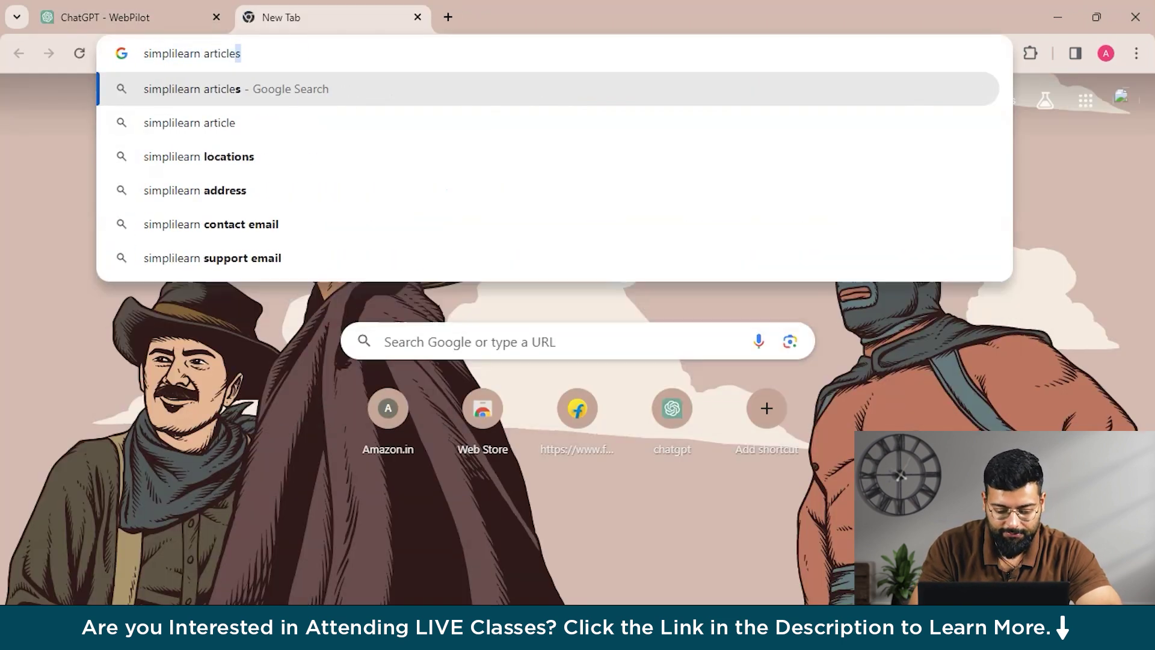
key(Return)
middle_click(350, 266)
key(ctrl+Tab)
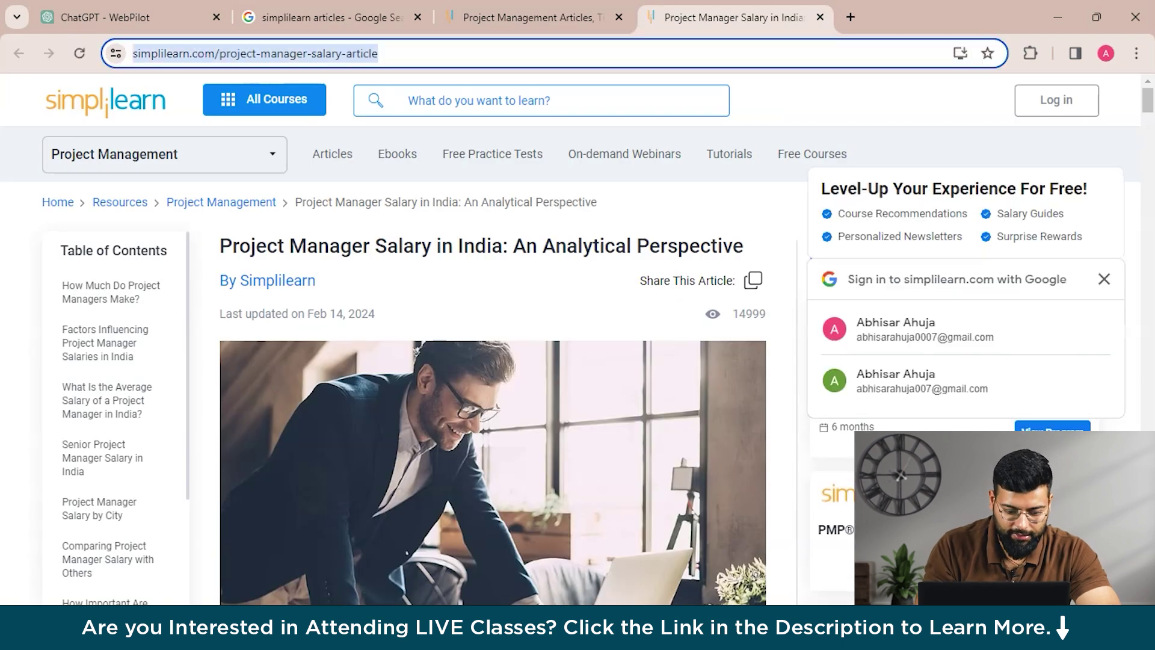
Paste the salary article's link into the WebPilot chat with a request to summarise it
click(121, 17)
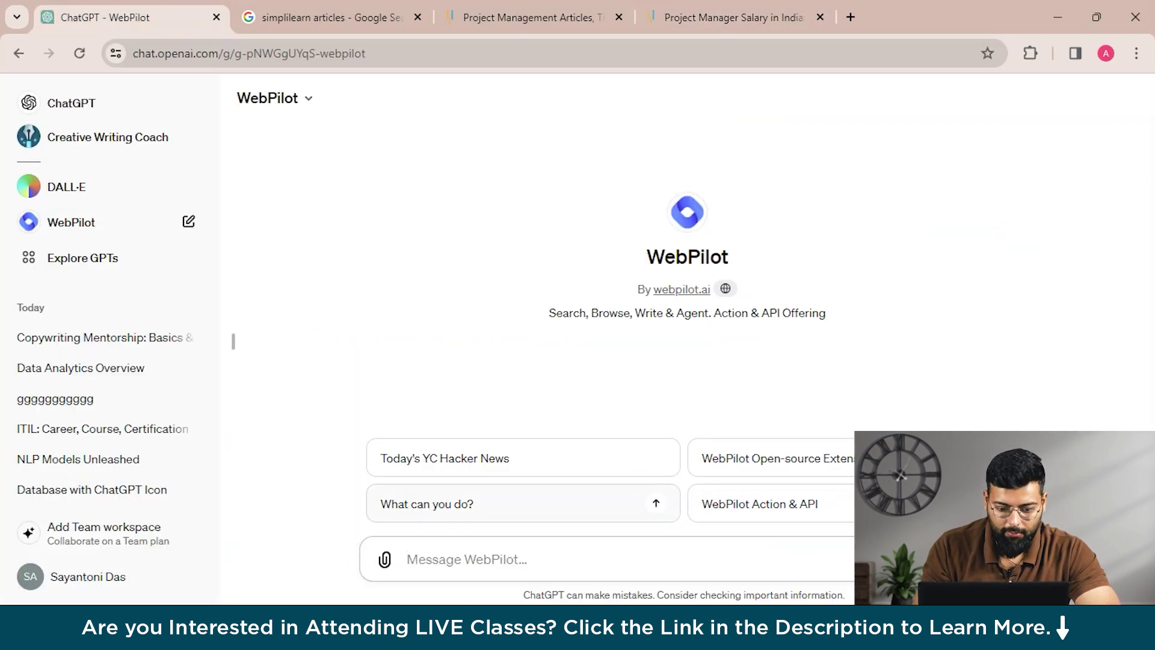
text(https://www.simplilearn.com/project-manager-salary-article)
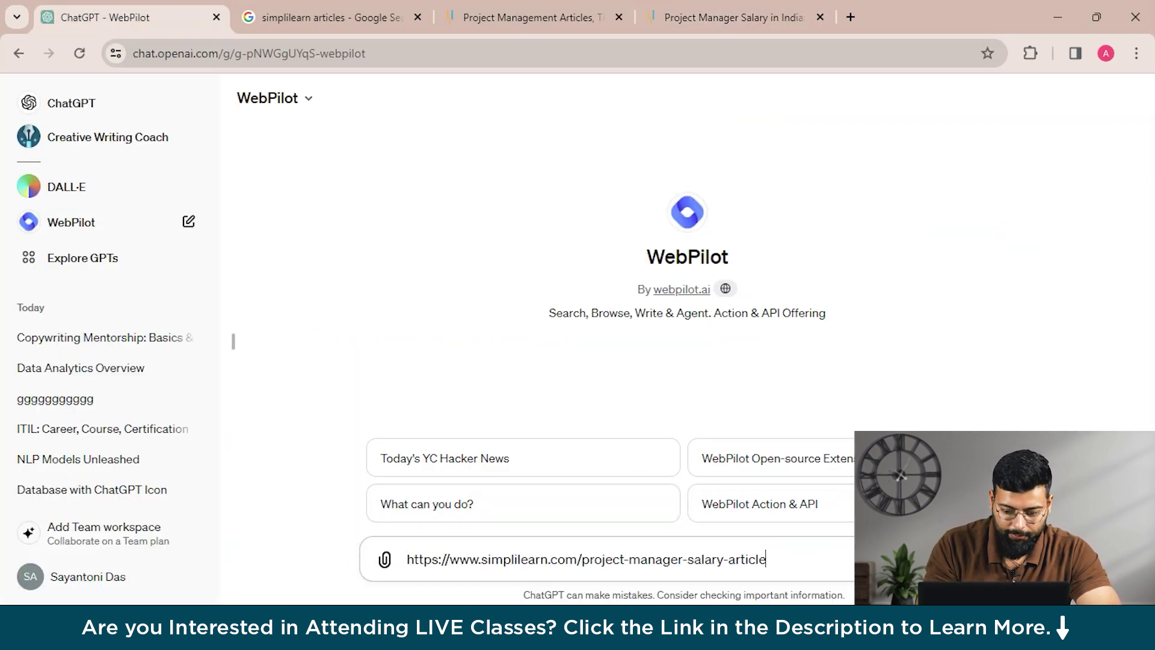
text(.m)
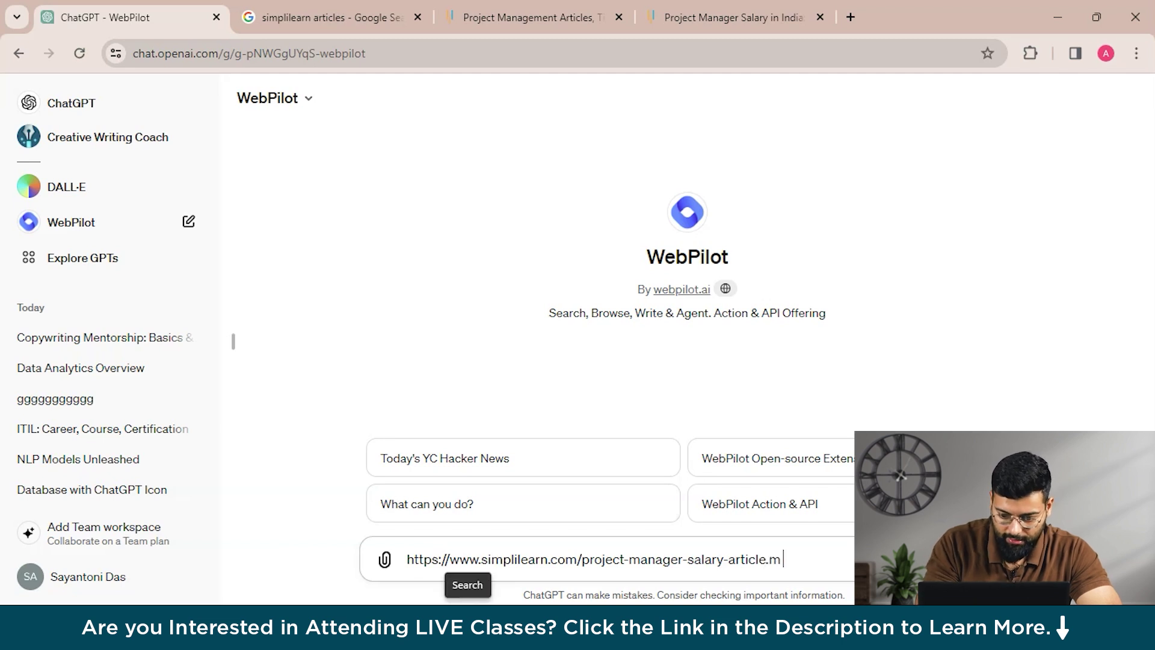
key(BackSpace)
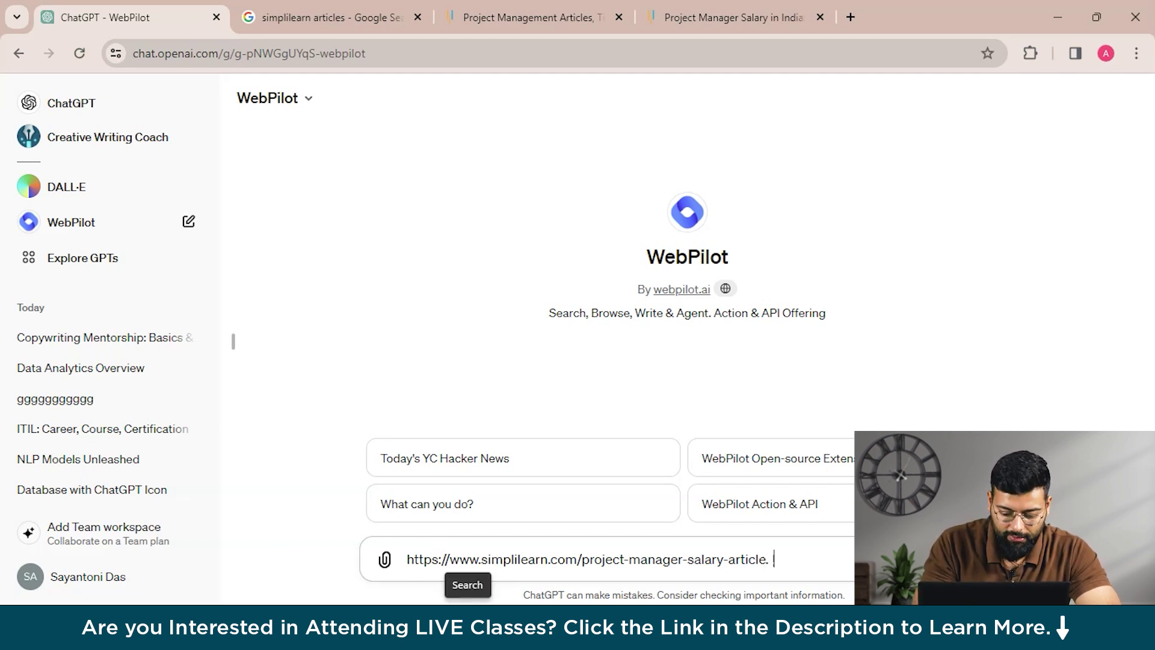
text(Can ou summ)
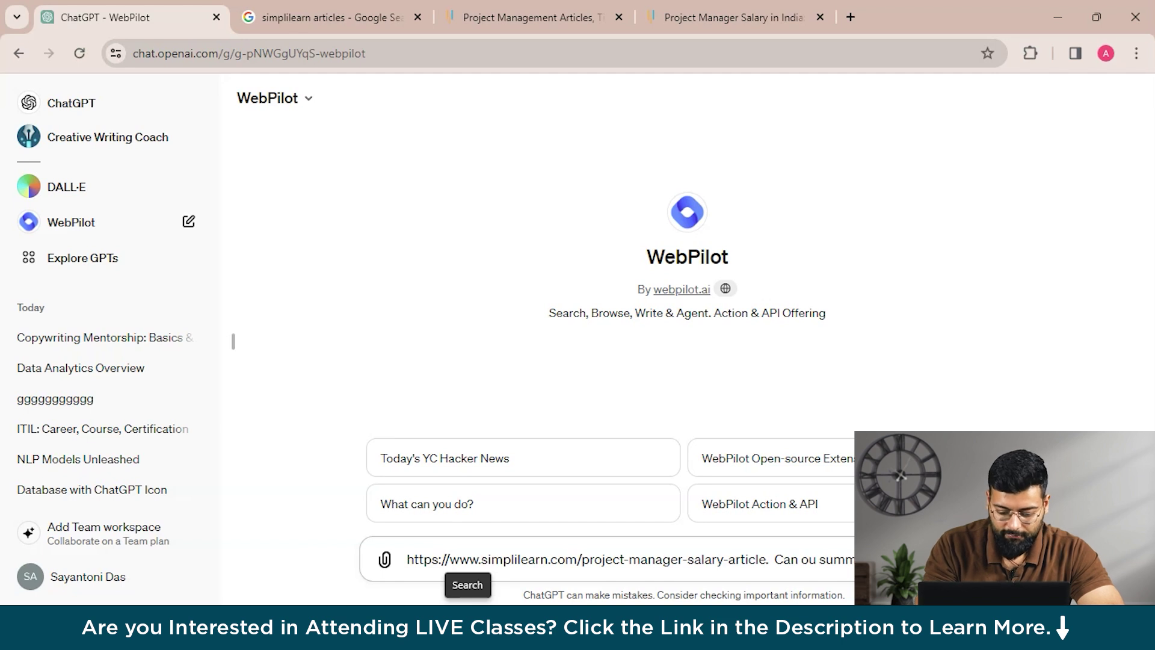
text(for me')
key(Return)
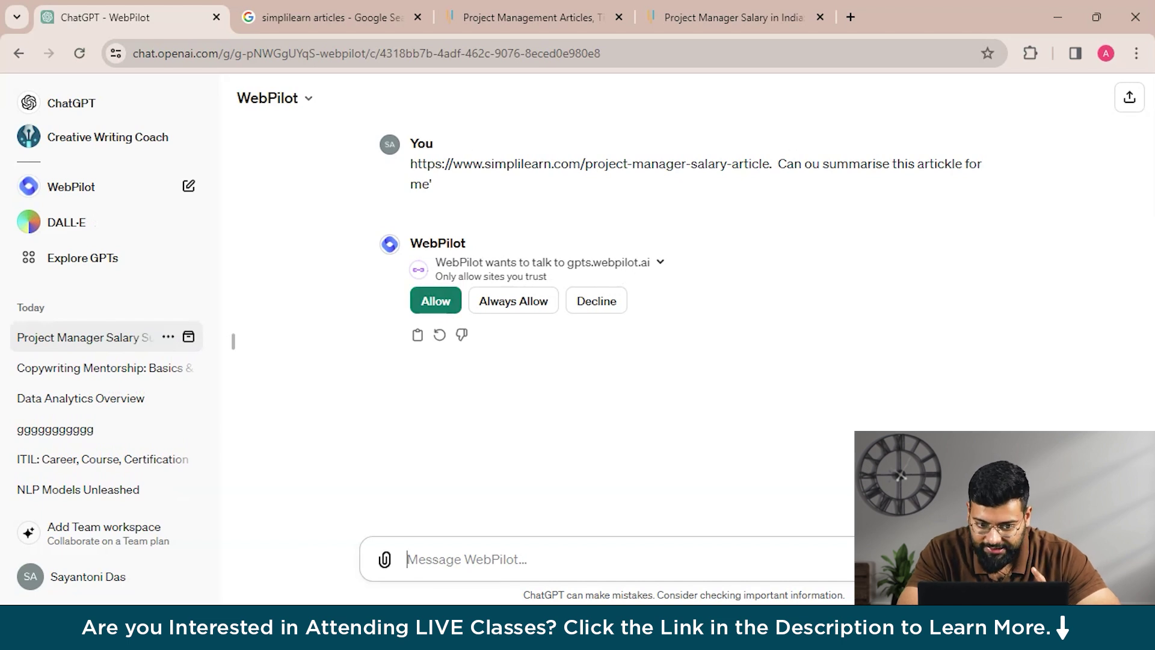
Allow WebPilot to read the article, then review its summary of salary ranges and influencing factors
click(437, 301)
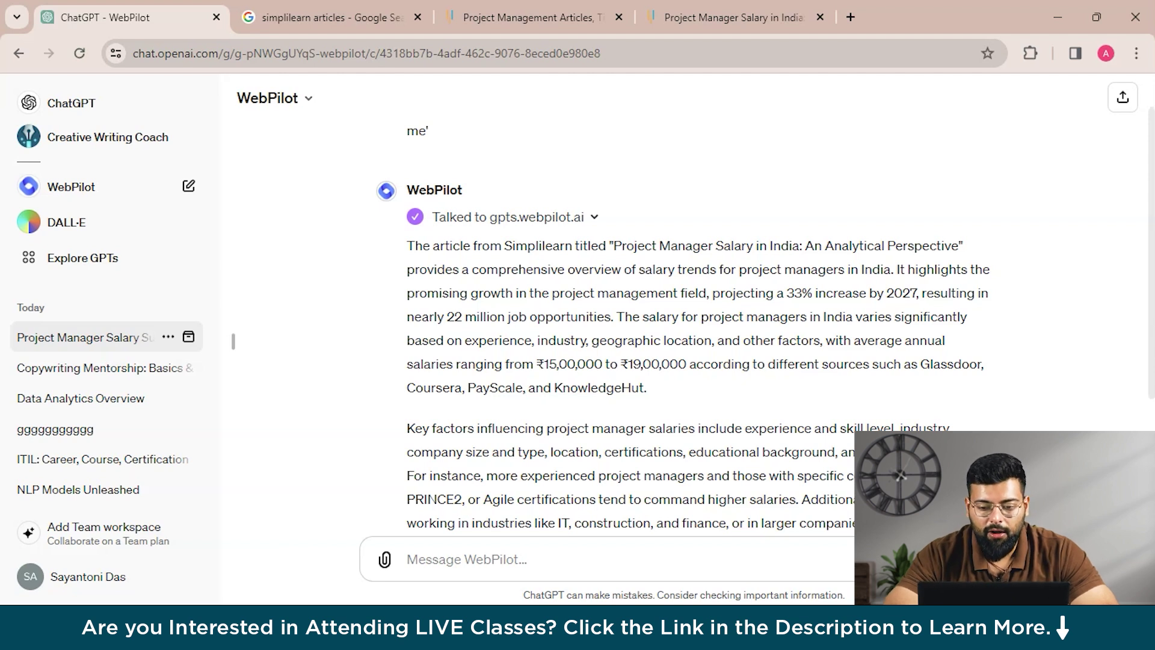
scroll(692, 325, down, 3)
scroll(692, 324, down, 1)
scroll(693, 325, up, 4)
scroll(692, 325, down, 4)
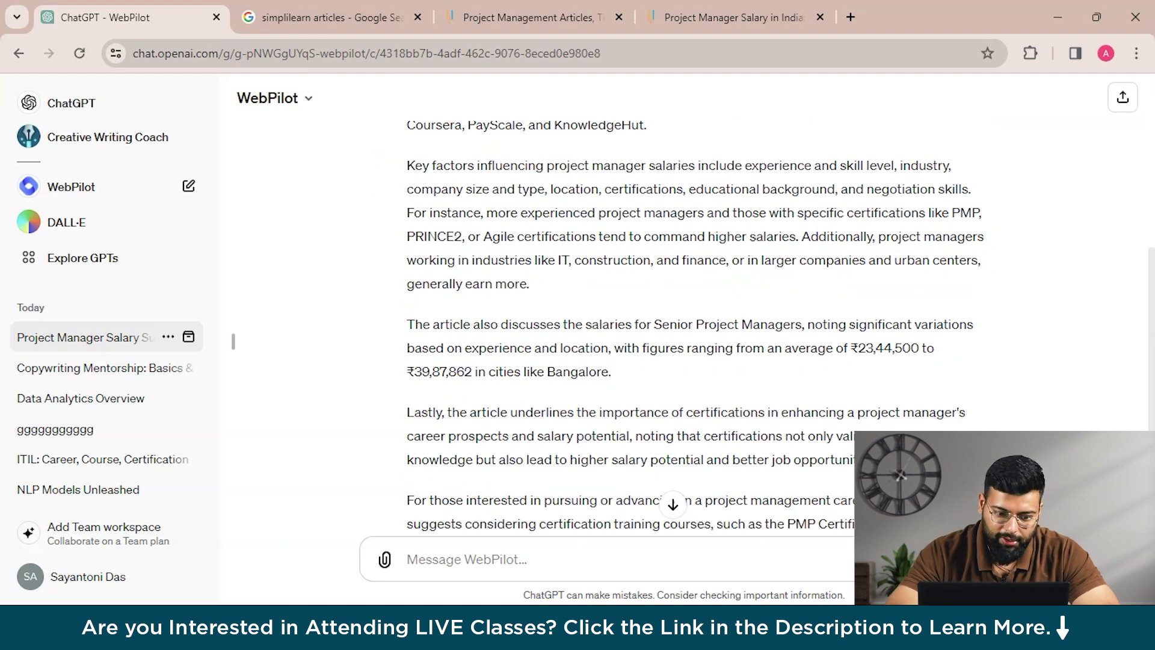
scroll(692, 325, up, 4)
scroll(692, 325, up, 1)
scroll(693, 325, down, 6)
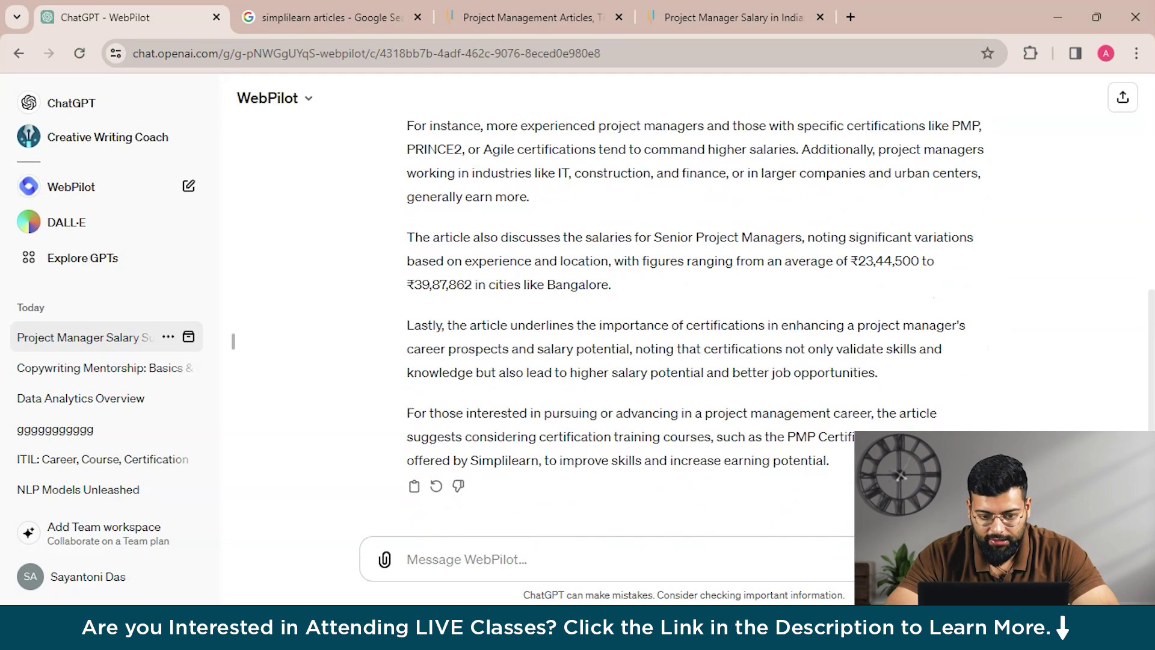
scroll(691, 326, up, 4)
scroll(693, 325, up, 1)
scroll(692, 324, up, 1)
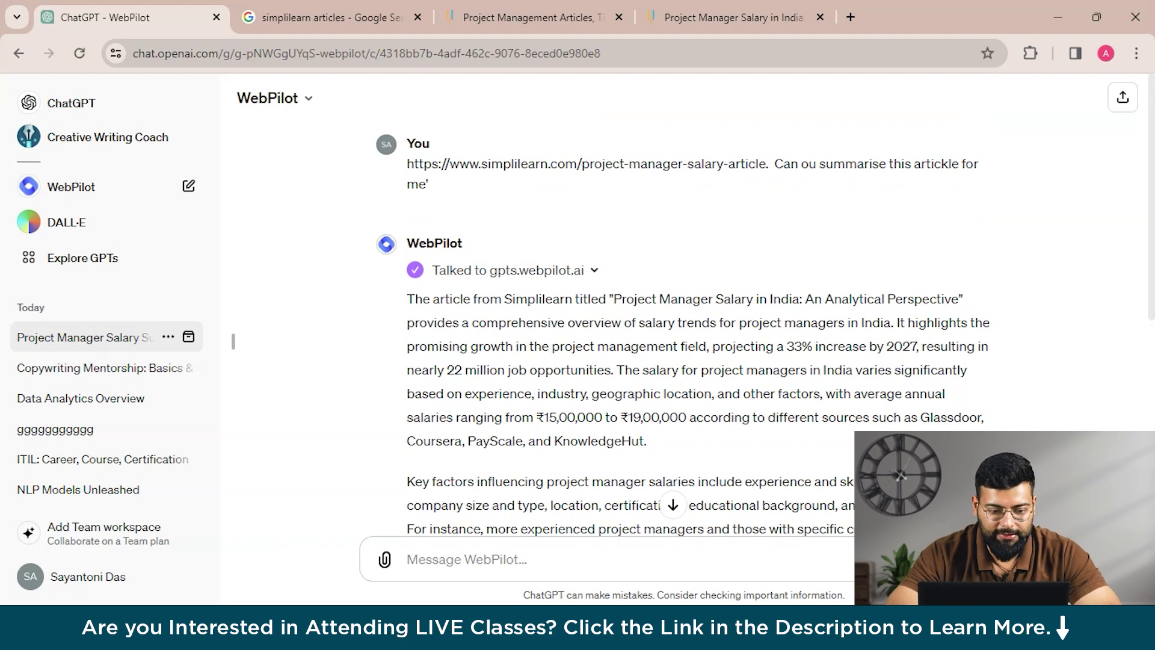
scroll(692, 325, down, 1)
scroll(691, 325, down, 1)
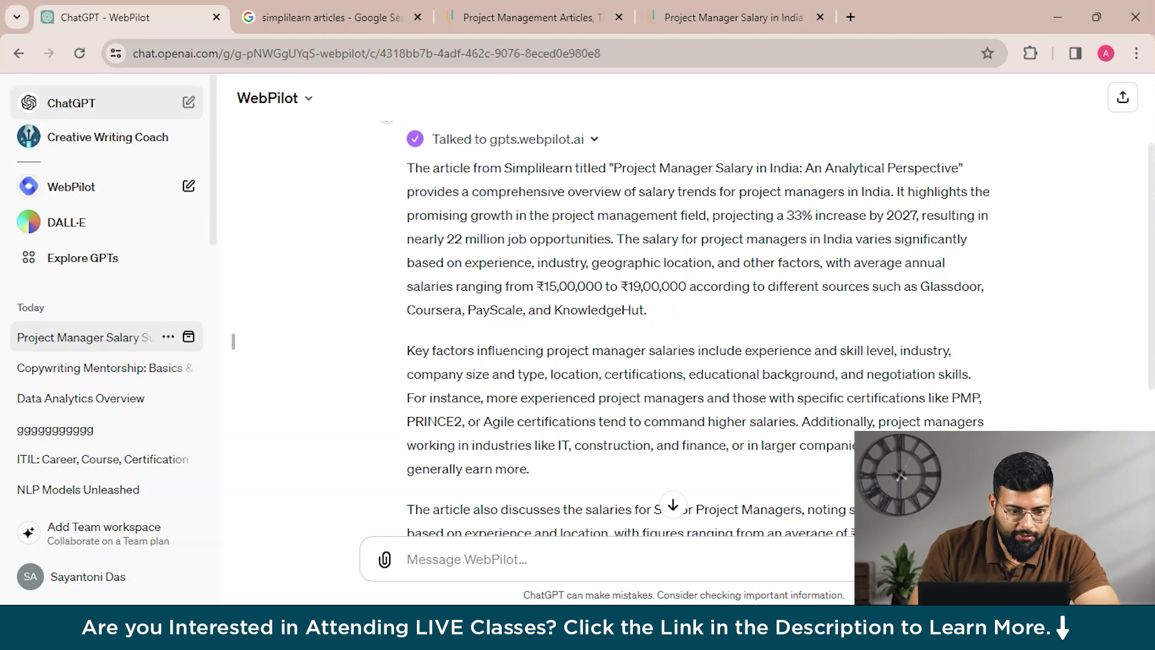
Reopen the Copywriting Mentorship chat and start typing 'You are my mentor and now act as a copywriting teacher'
click(19, 54)
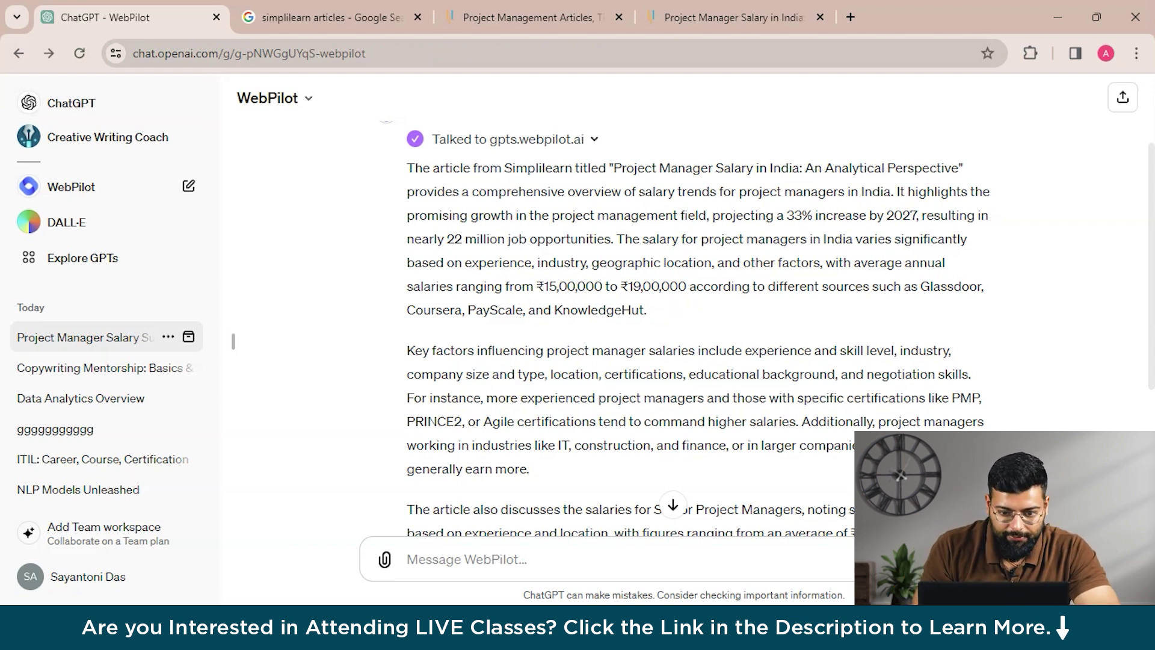
click(19, 52)
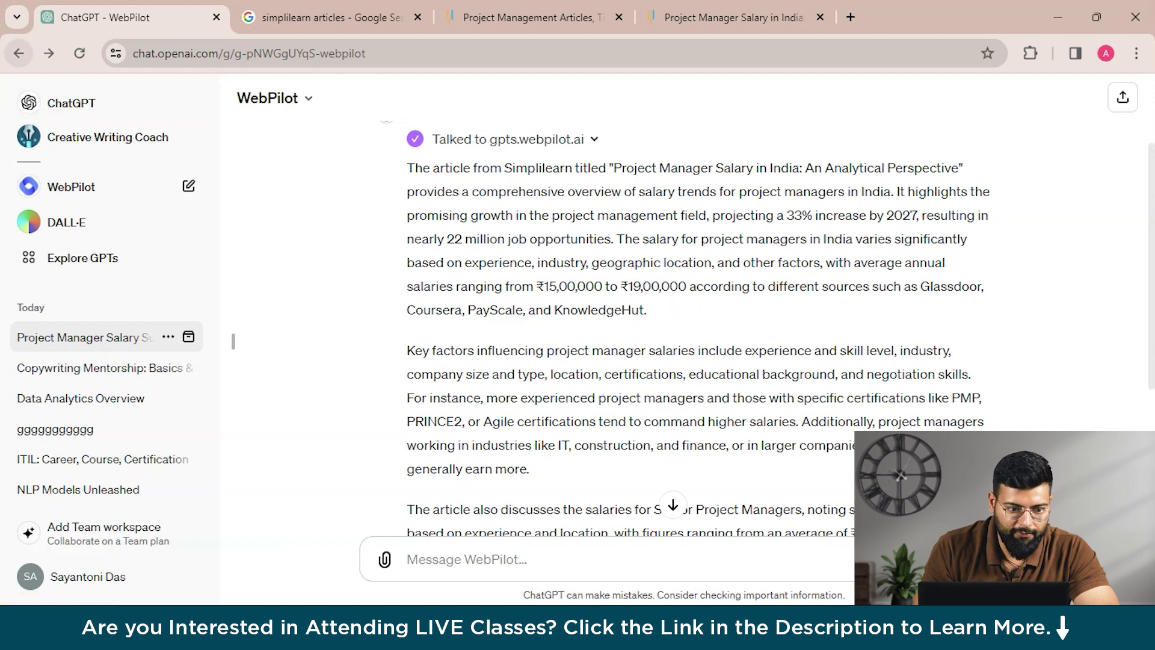
click(19, 53)
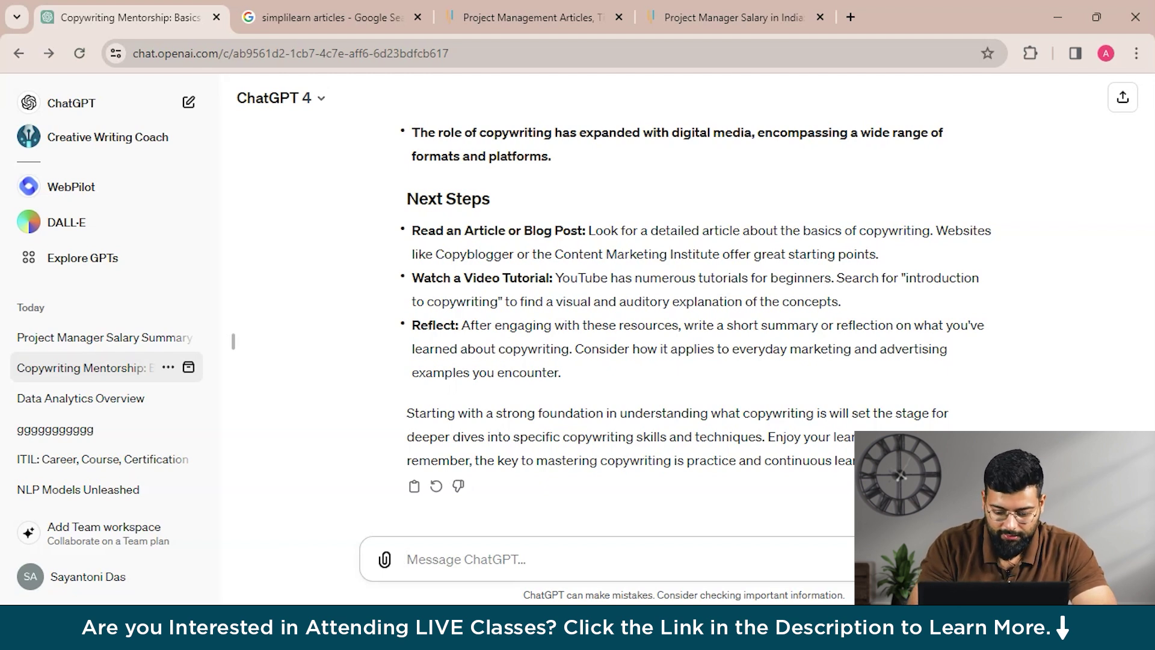
text(You are my mentor and now ac)
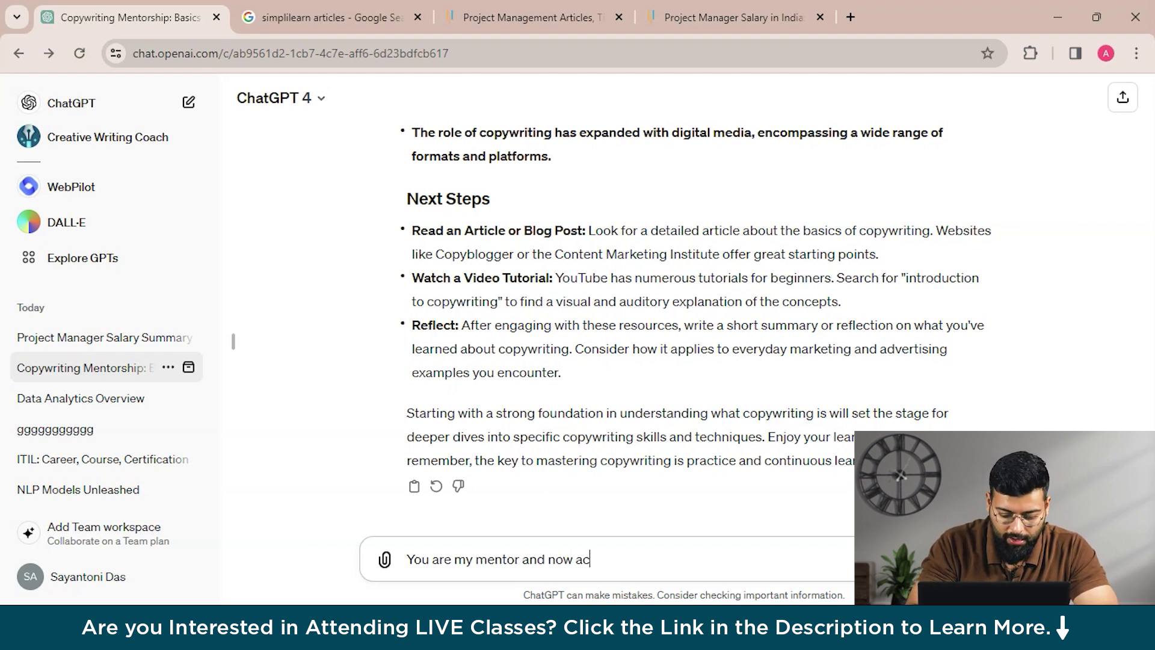
text(t as a copywriting teacher, )
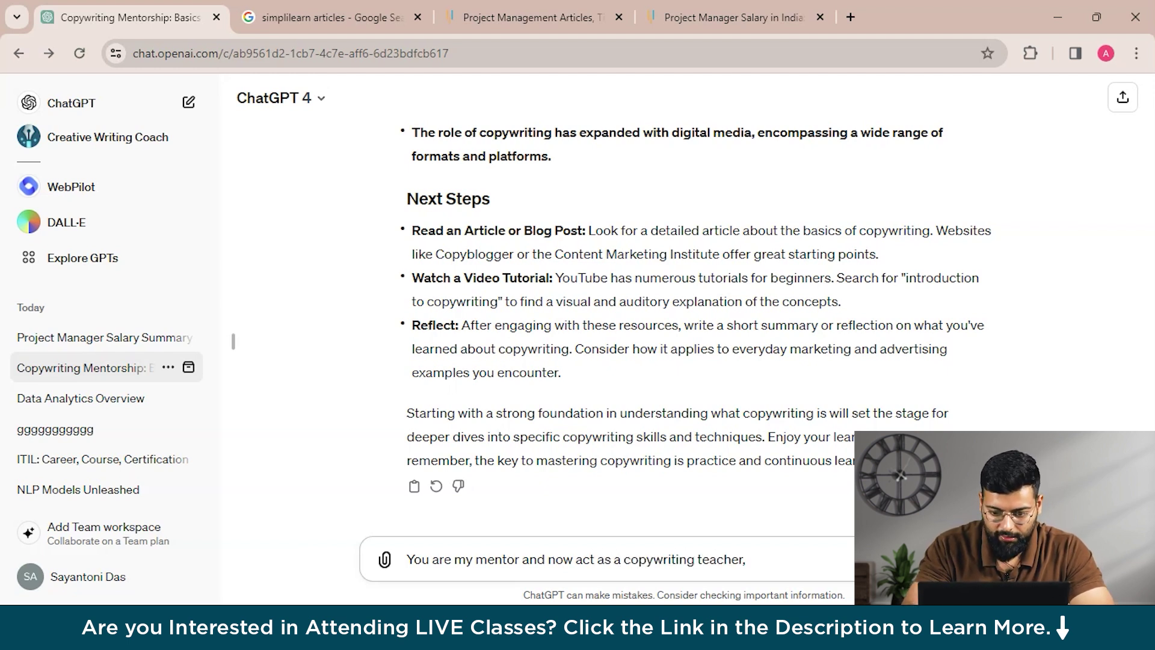
text(Ask mw)
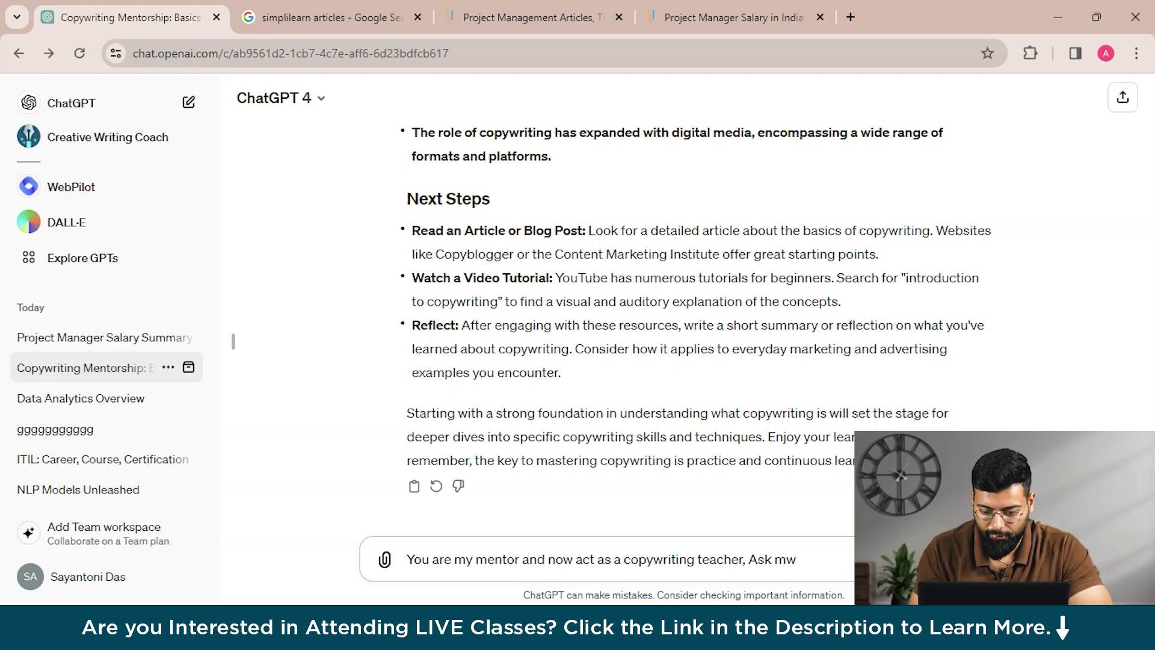
Extend the prompt to ask copywriting-skill questions, then analyse your answers and give feedback
key(BackSpace)
text(e questi)
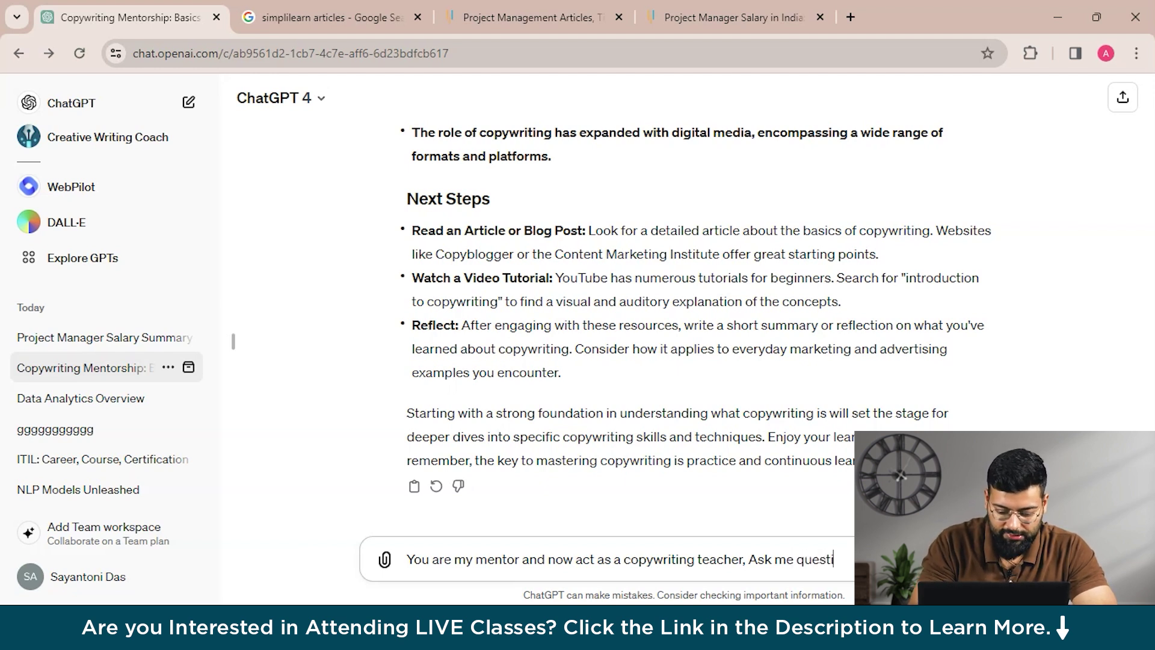
text(ons )
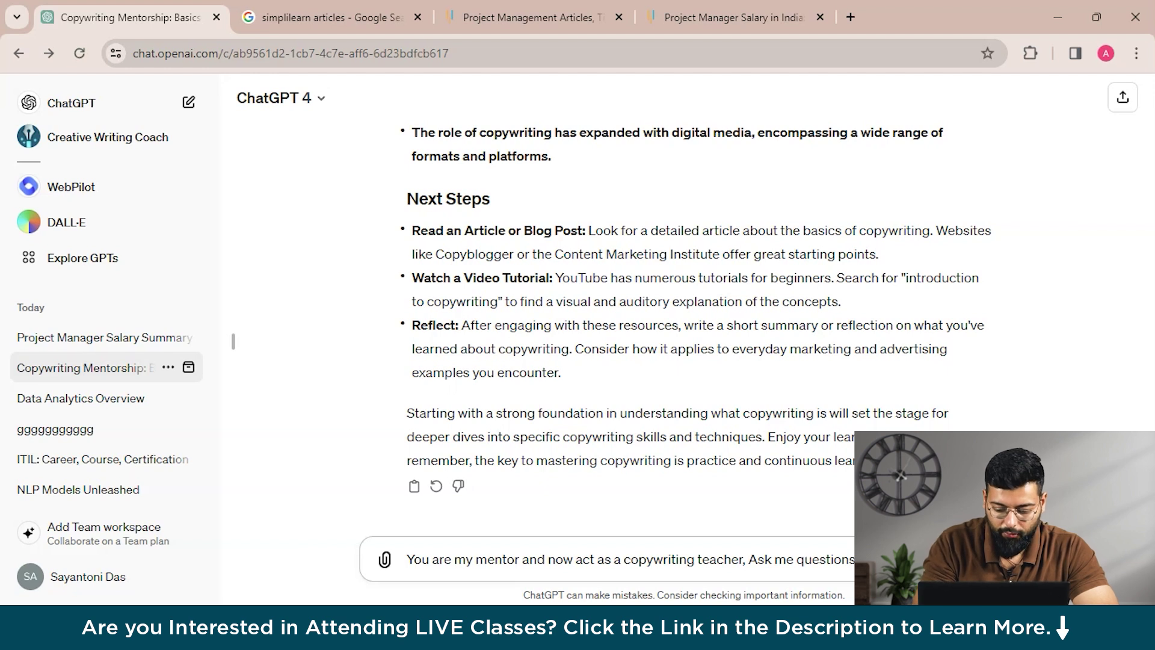
text(copywriting skills)
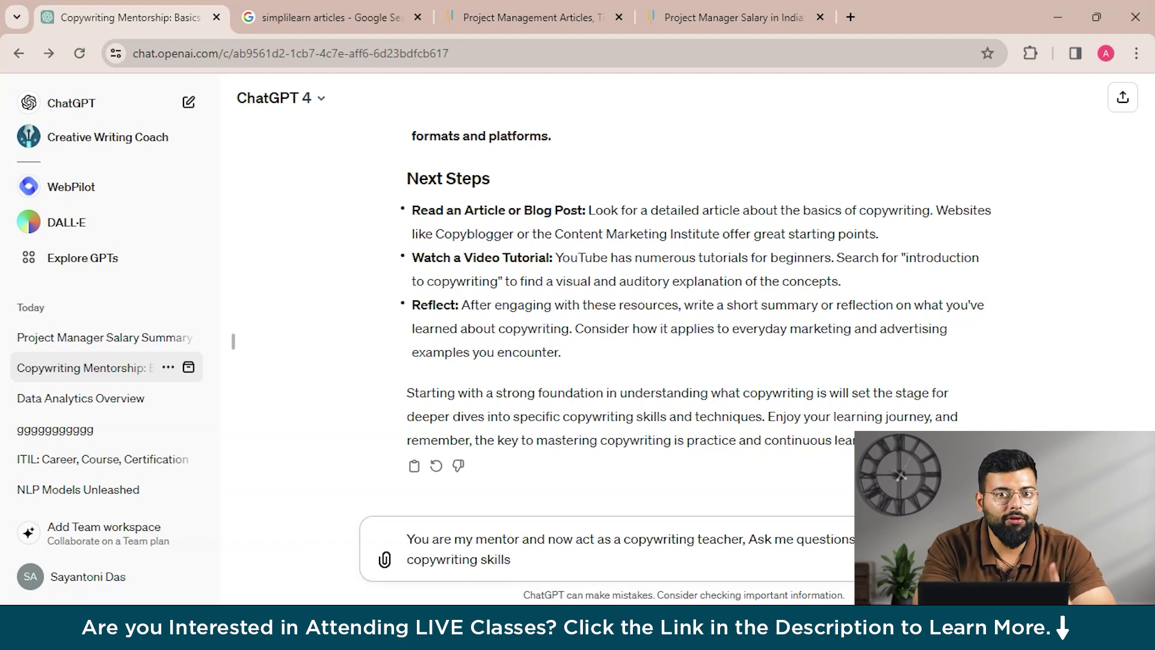
key(BackSpace)
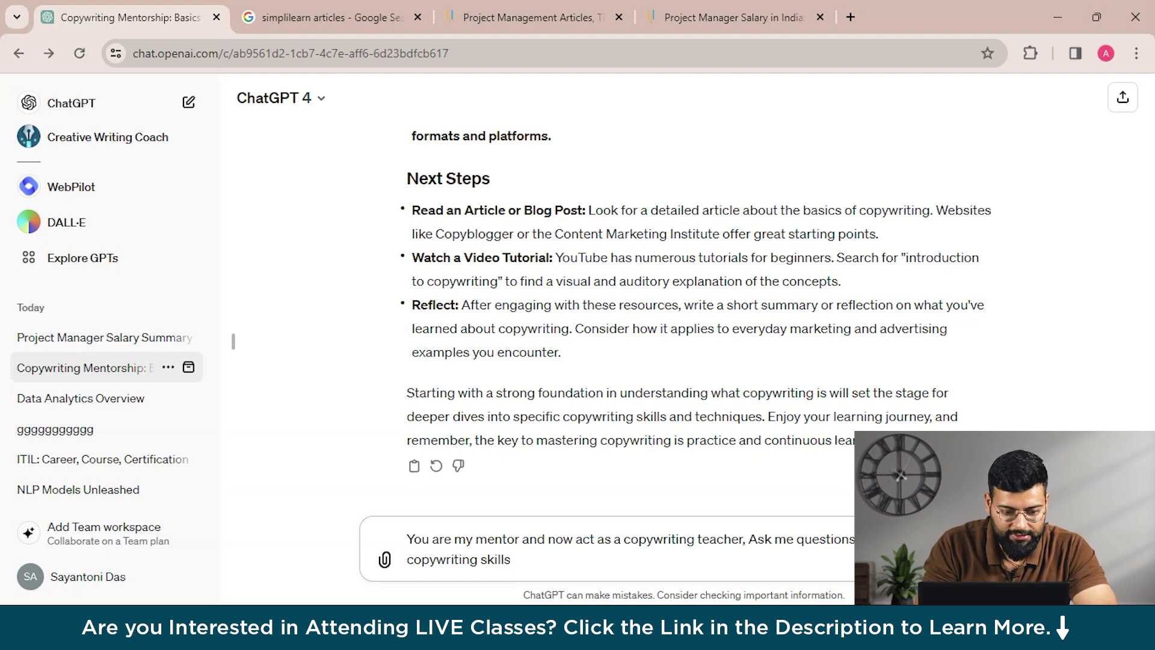
text(, and )
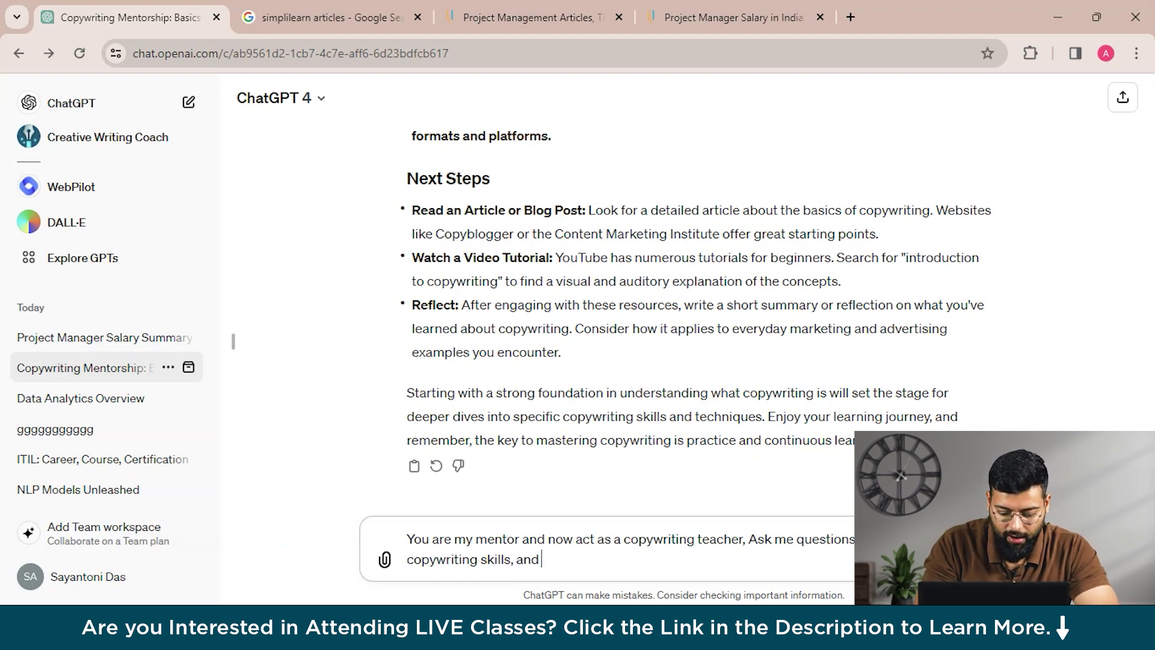
text(i will give you the answers an)
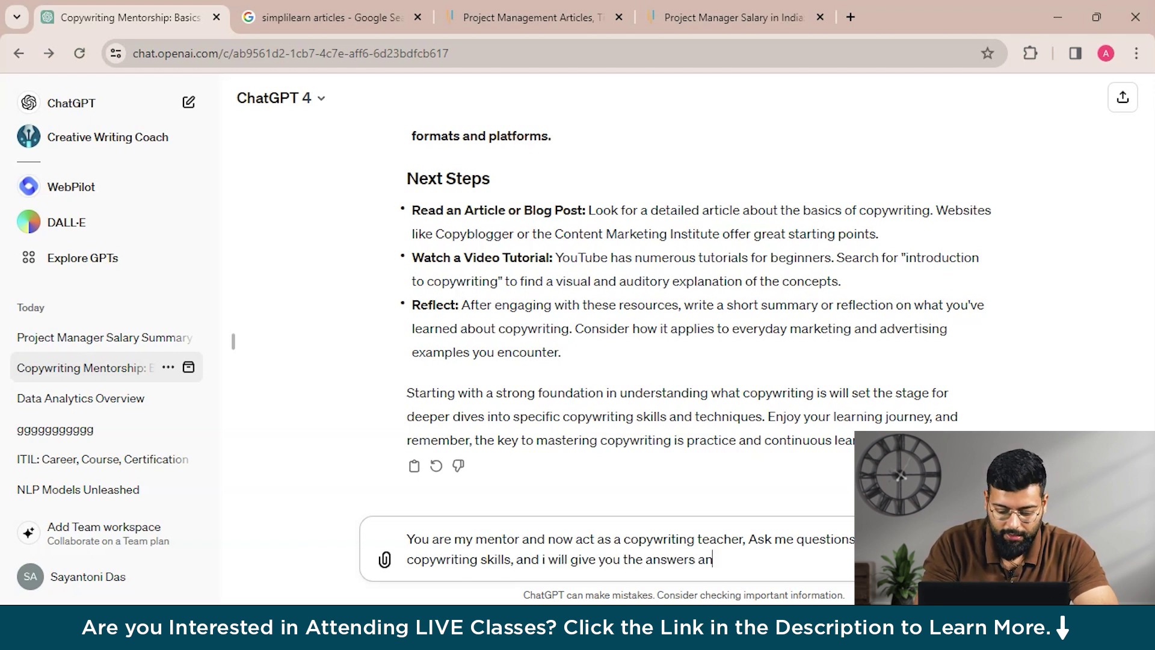
text(alyze them and provide)
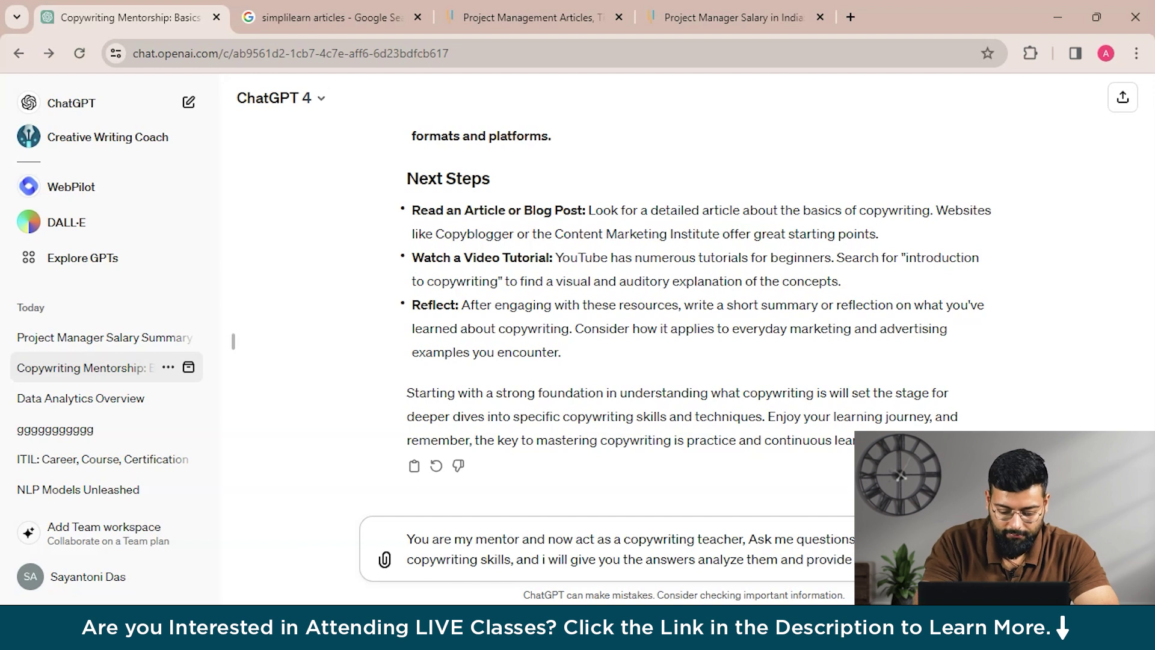
text( me the ffedack for the same. and make the qu)
text(estionaire of)
text( 5 questions )
text(and ask me one by one)
Send the five-question copywriting assessment prompt, receiving Question 1 on the AIDA model
key(Return)
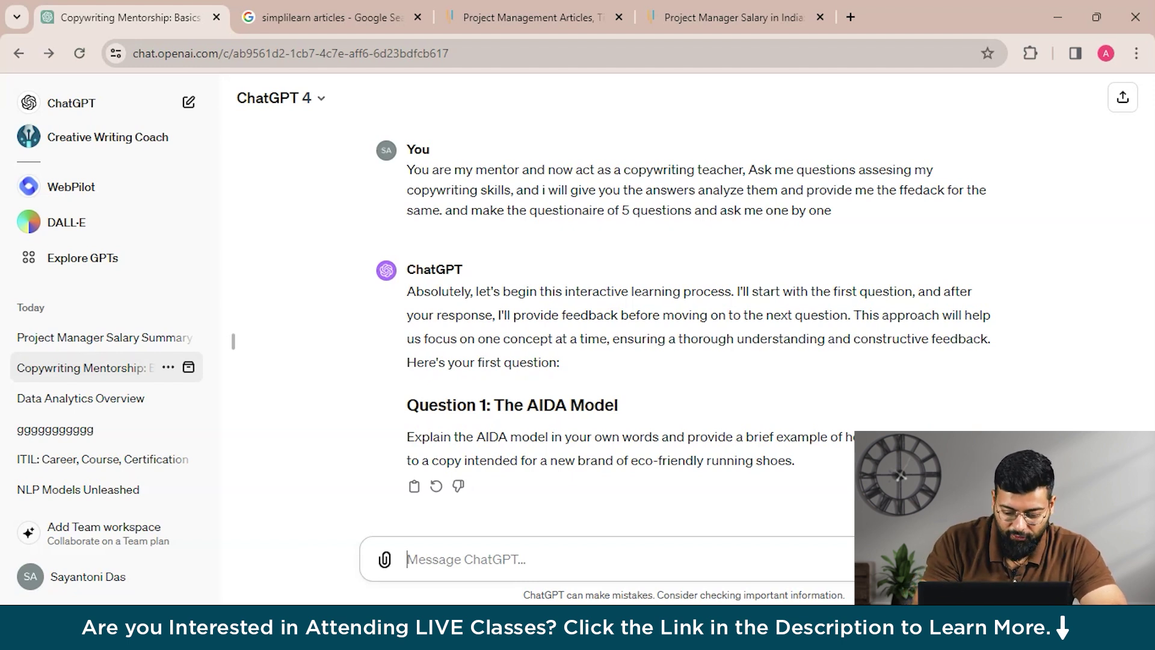
Write a message saying you're a visual learner and asking for the top 5 copywriting videos
text(I wangt to learn copyeriting and i am a visula learner .)
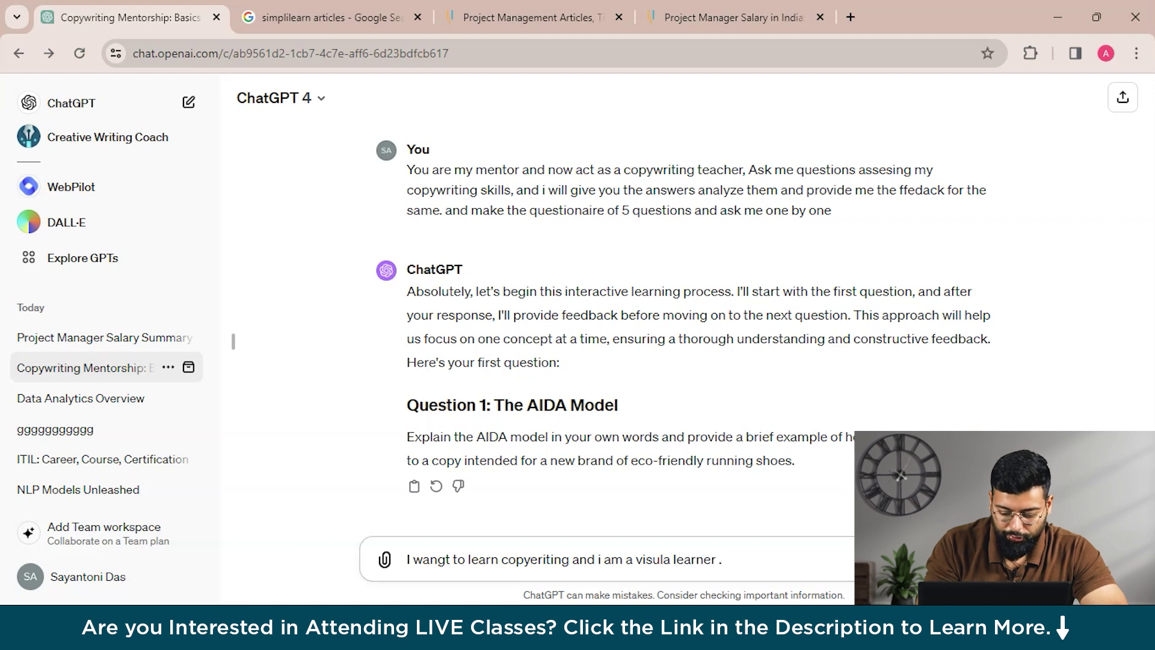
text( colud m)
key(BackSpace)
key(BackSpace)
text(you provide me)
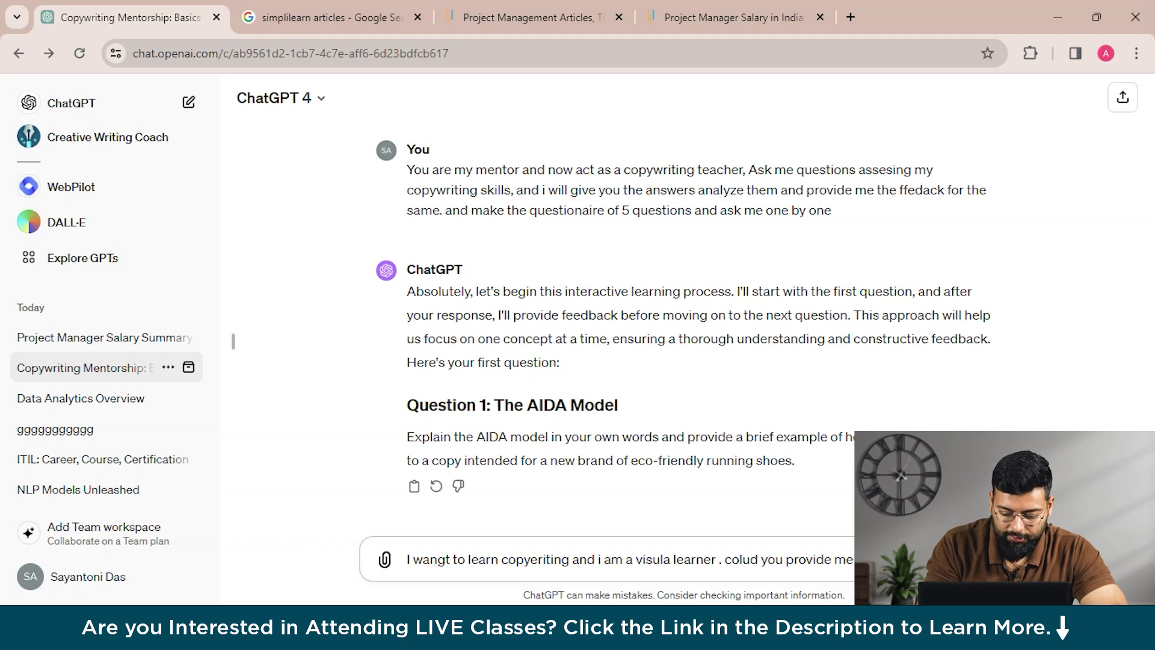
text( top 5 video to learn through the process)
Send the video request and read through the five suggested video types and case-study bonus
key(Return)
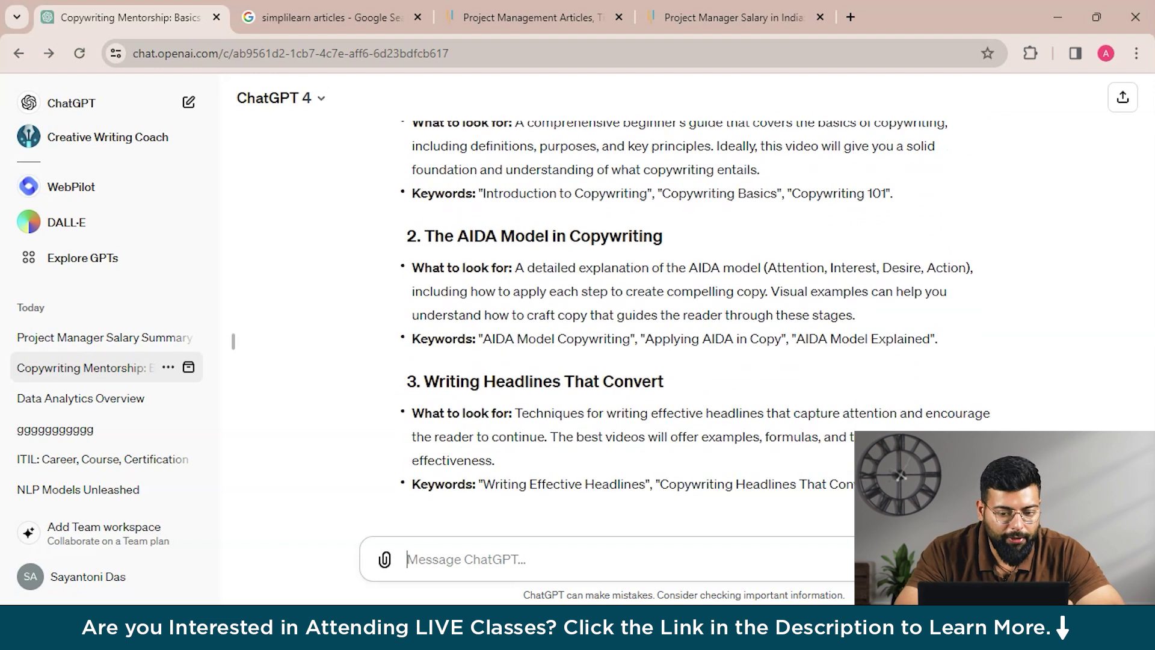
scroll(692, 329, up, 2)
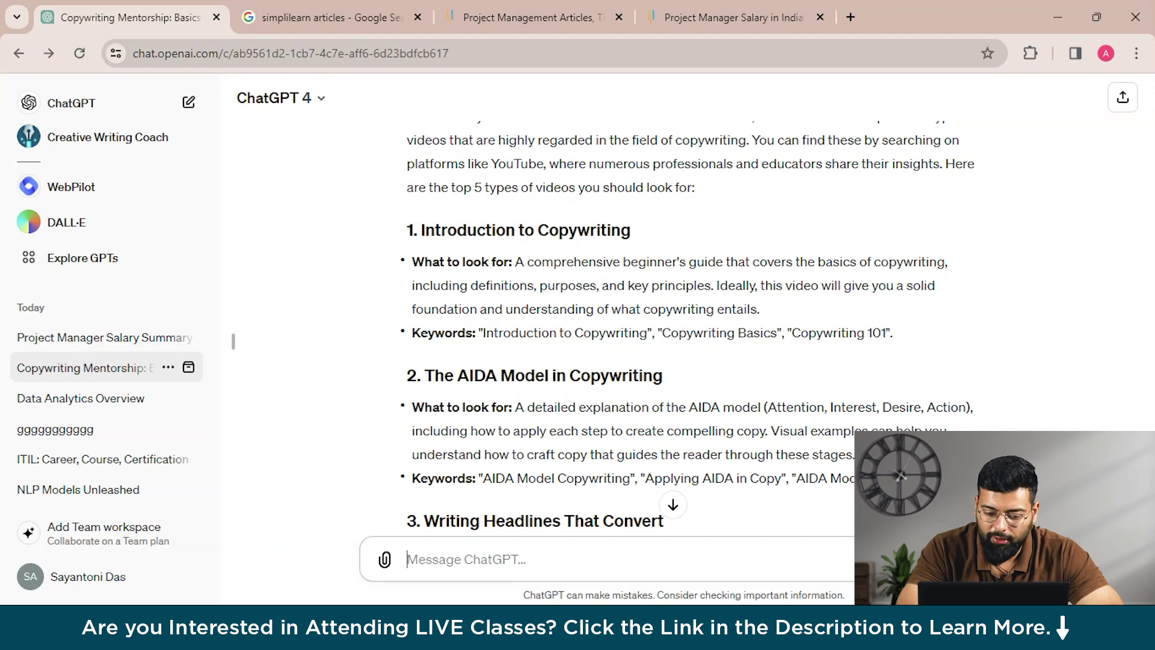
scroll(690, 332, down, 5)
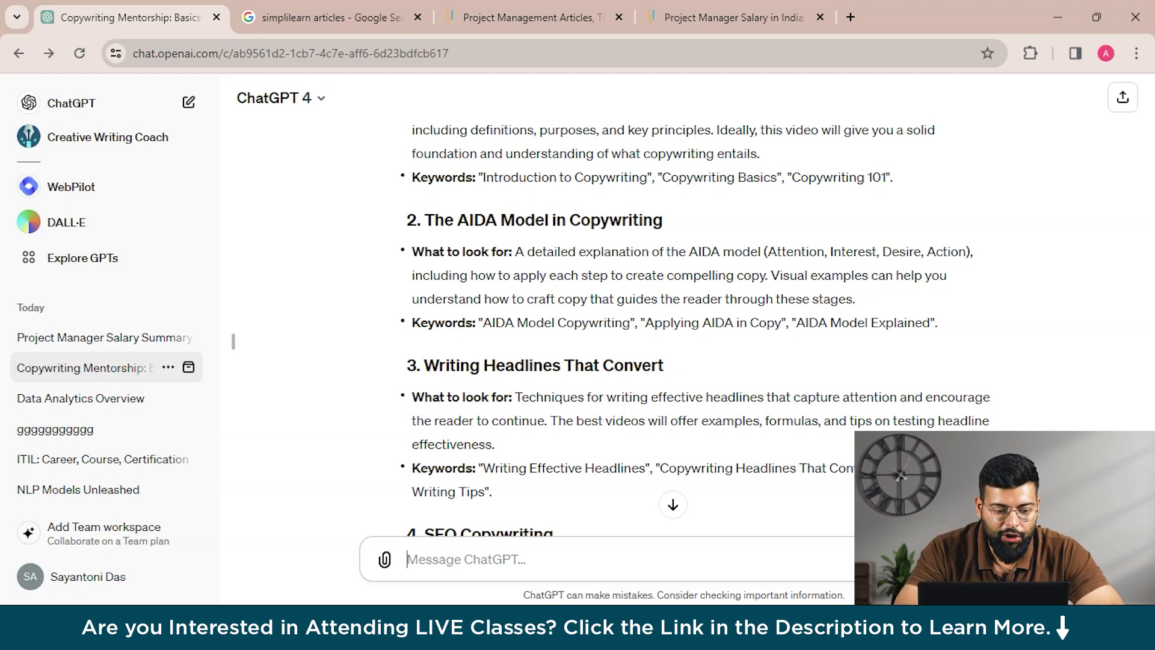
scroll(678, 328, up, 10)
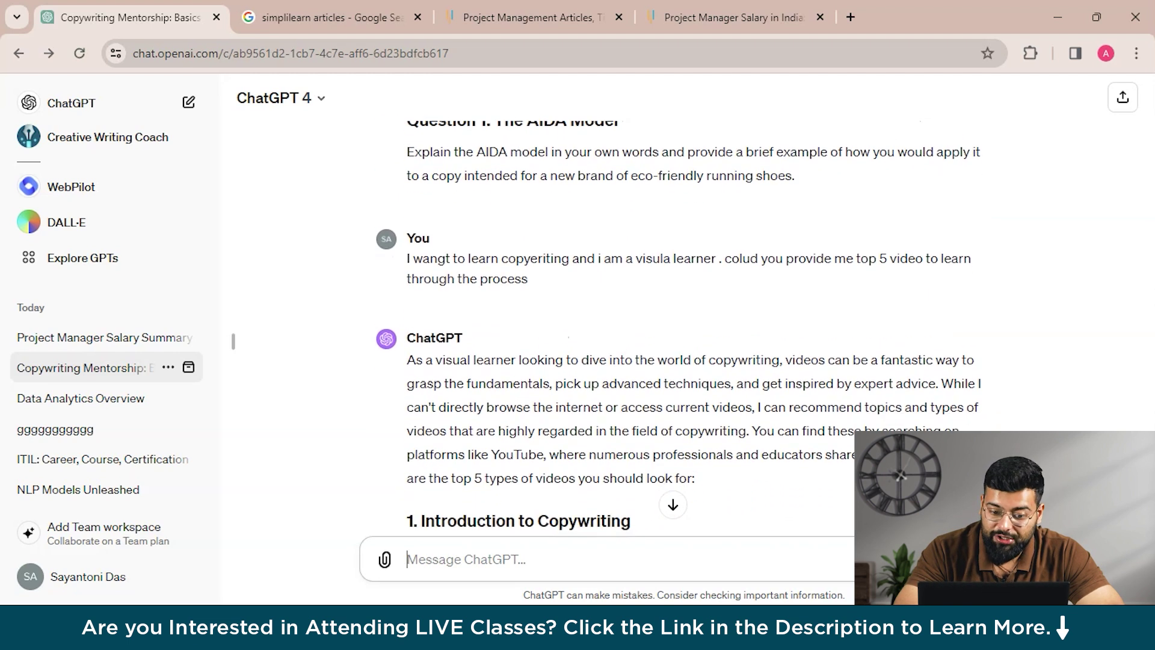
scroll(679, 328, down, 2)
scroll(678, 329, down, 5)
scroll(679, 329, down, 2)
scroll(678, 328, down, 3)
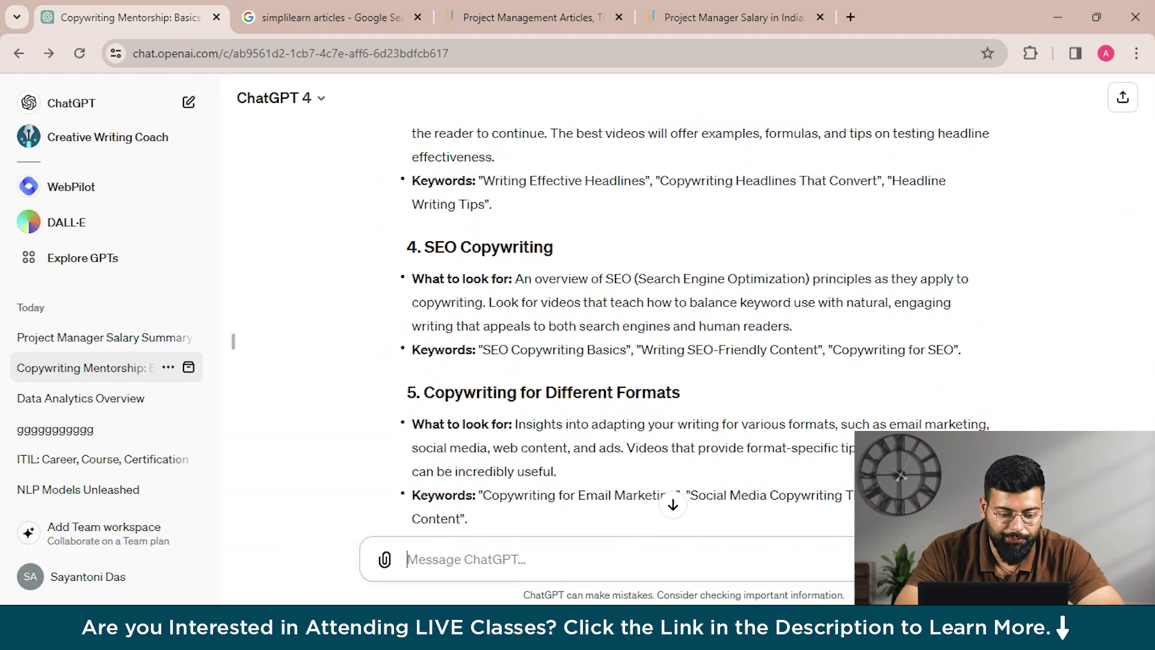
scroll(679, 329, down, 2)
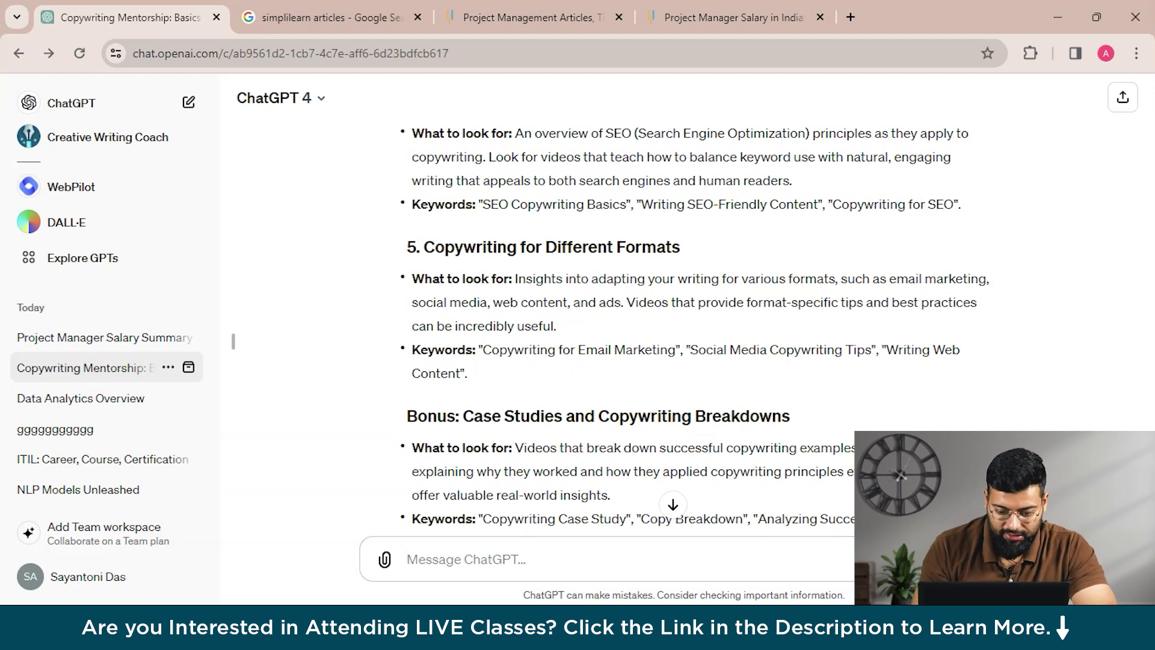
Ask ChatGPT in what ways you could fail or go wrong while learning copywriting
text(i)
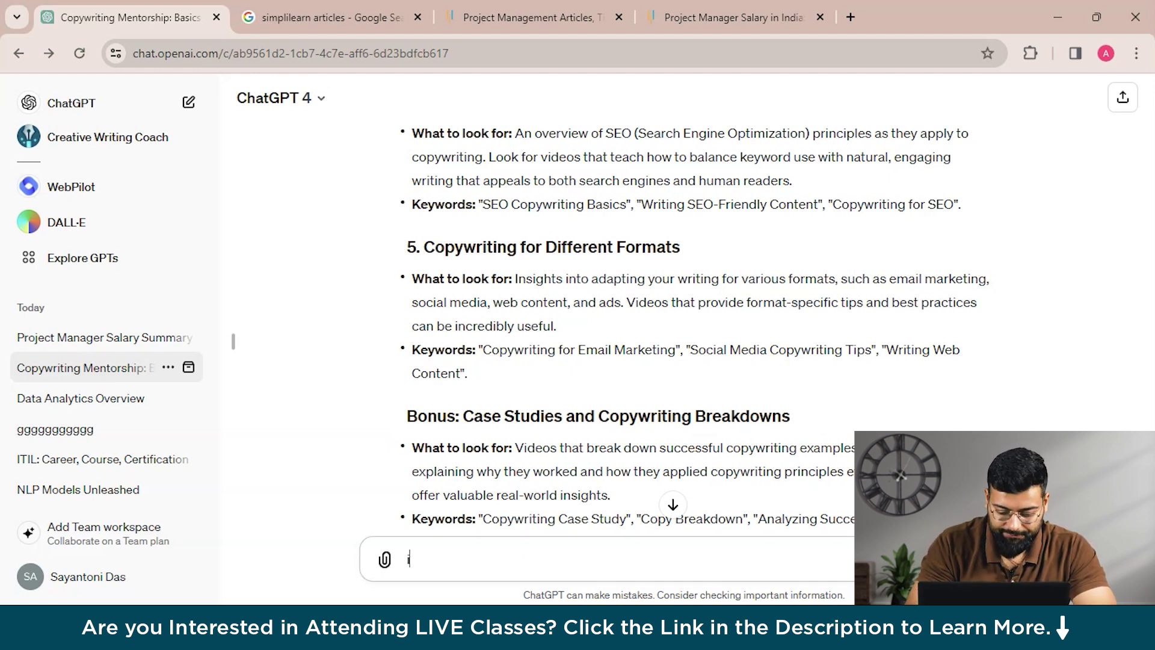
text( want t)
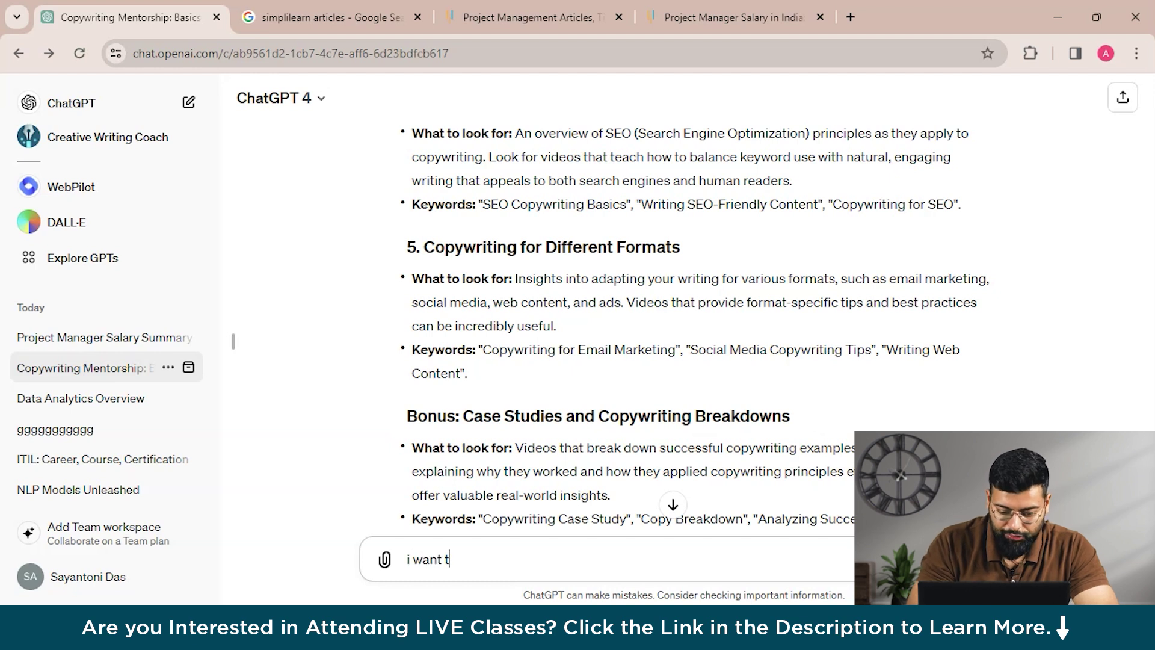
key(BackSpace)
key(BackSpace)
key(BackSpace)
key(BackSpace)
key(BackSpace)
key(BackSpace)
key(BackSpace)
text(as i am learning cop)
text(w)
key(BackSpace)
text(ye)
key(BackSpace)
text(witing )
text(with you. )
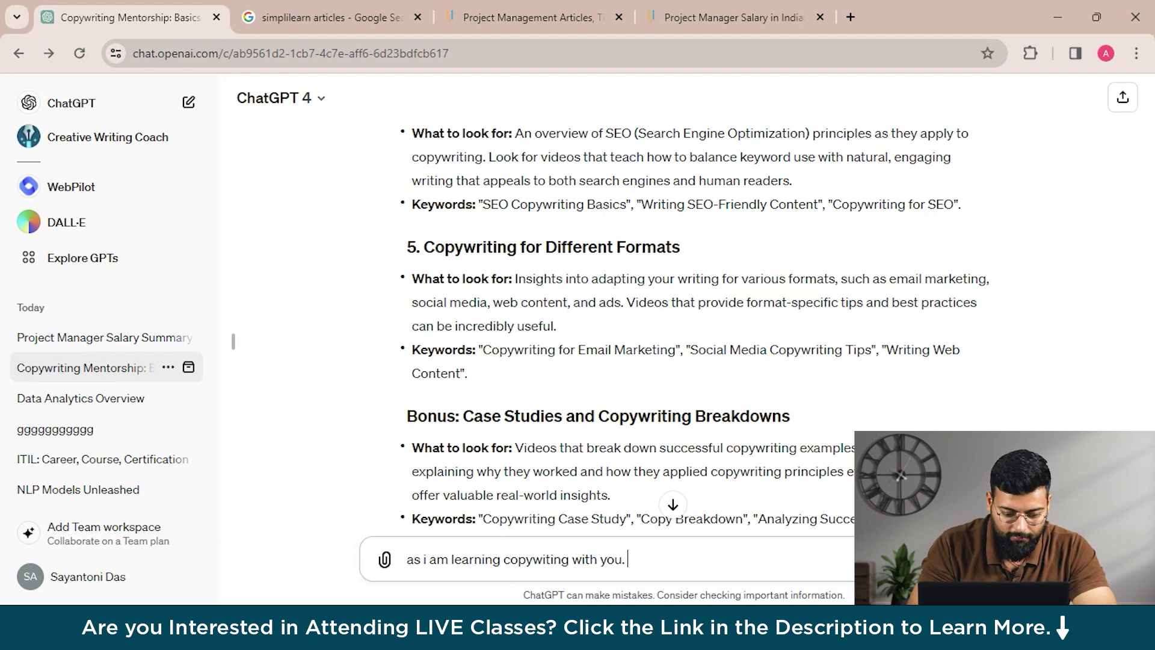
text(i what waysa can i fail?)
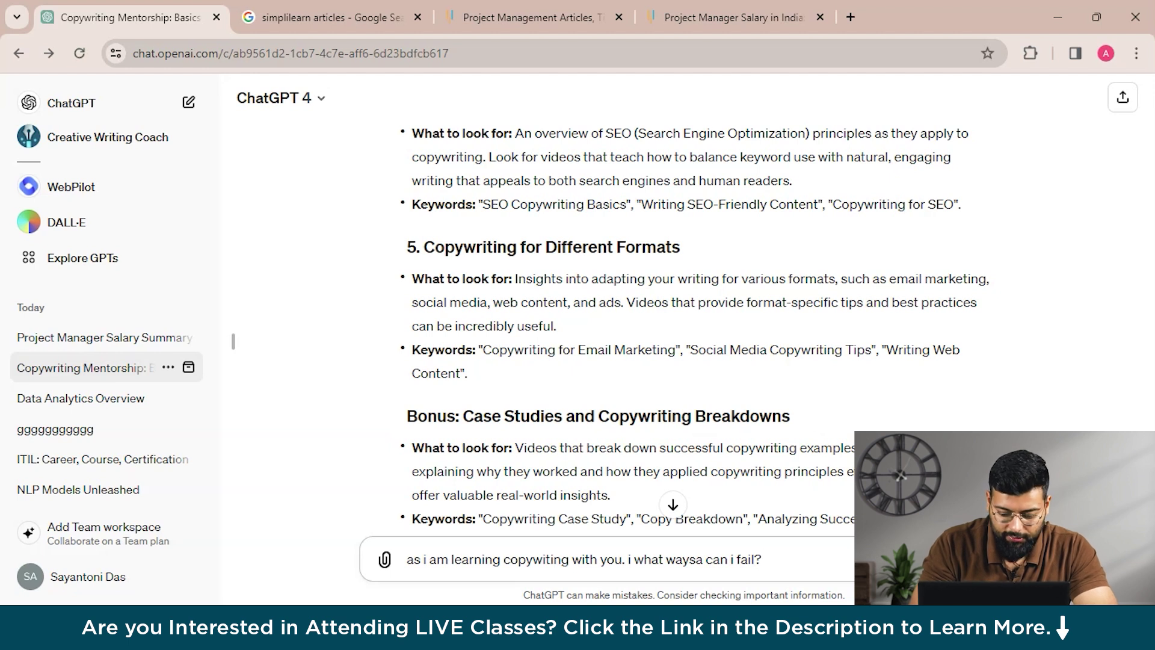
text( please tell me c)
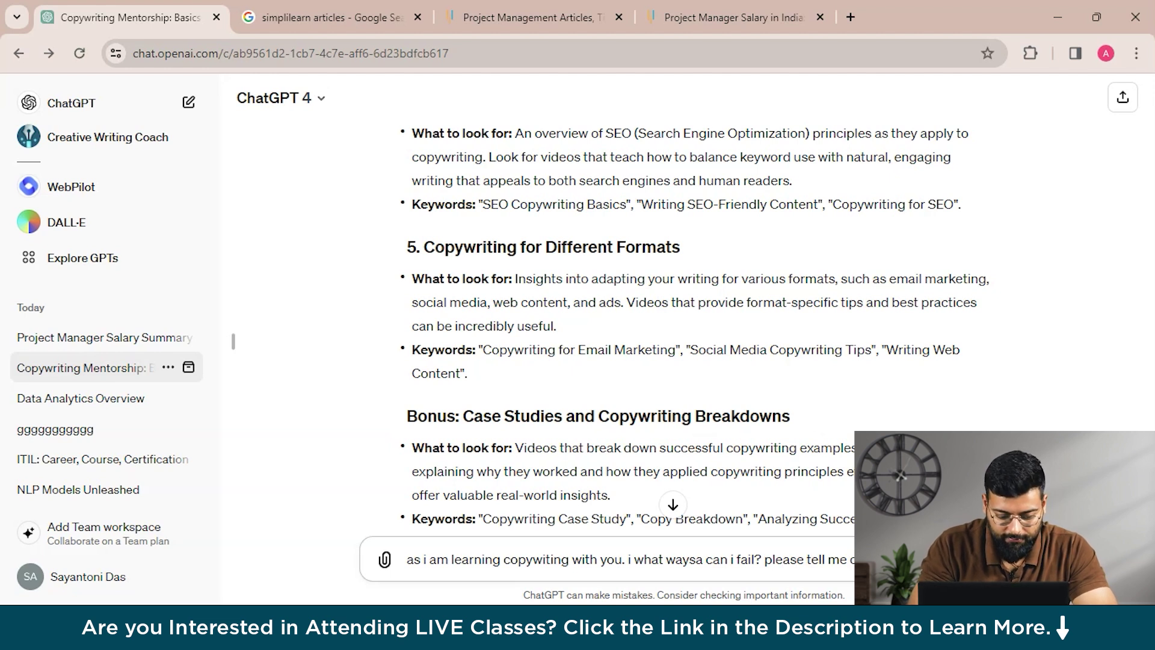
text(that i can do )
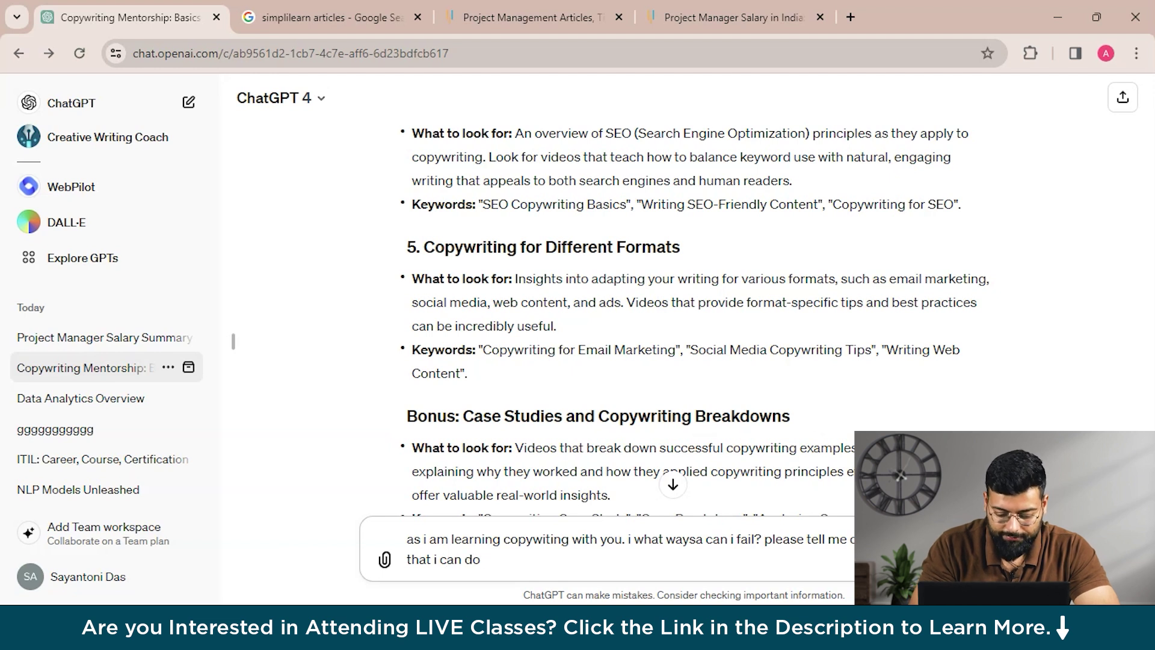
text(wroong )
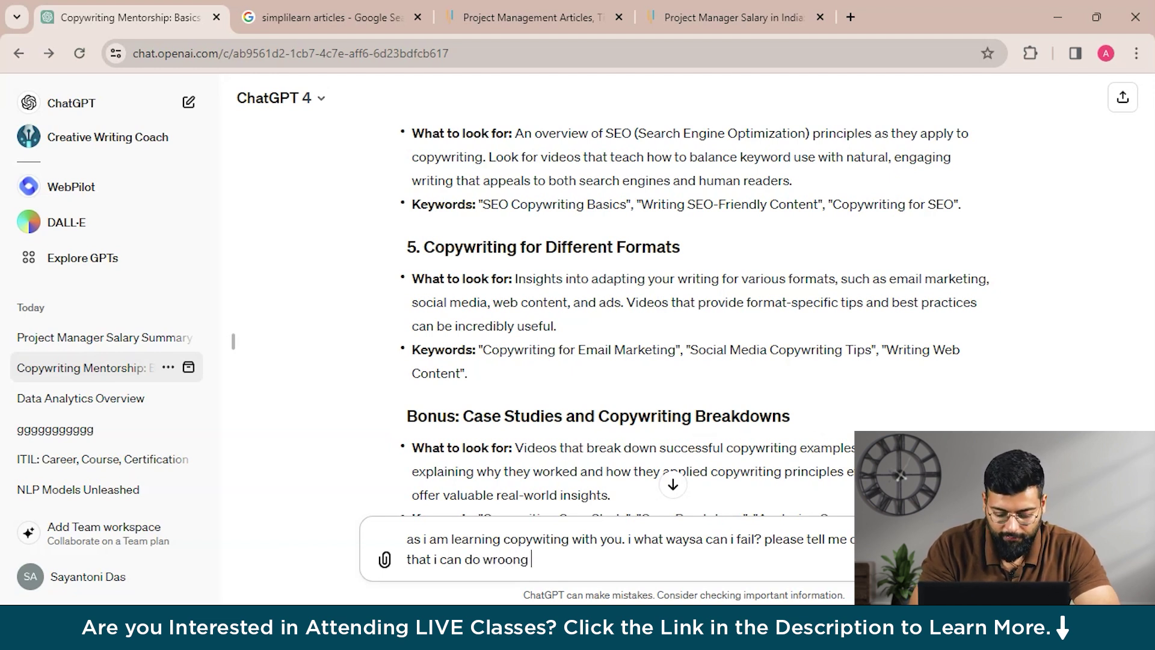
text(when learnoing this skill)
key(Return)
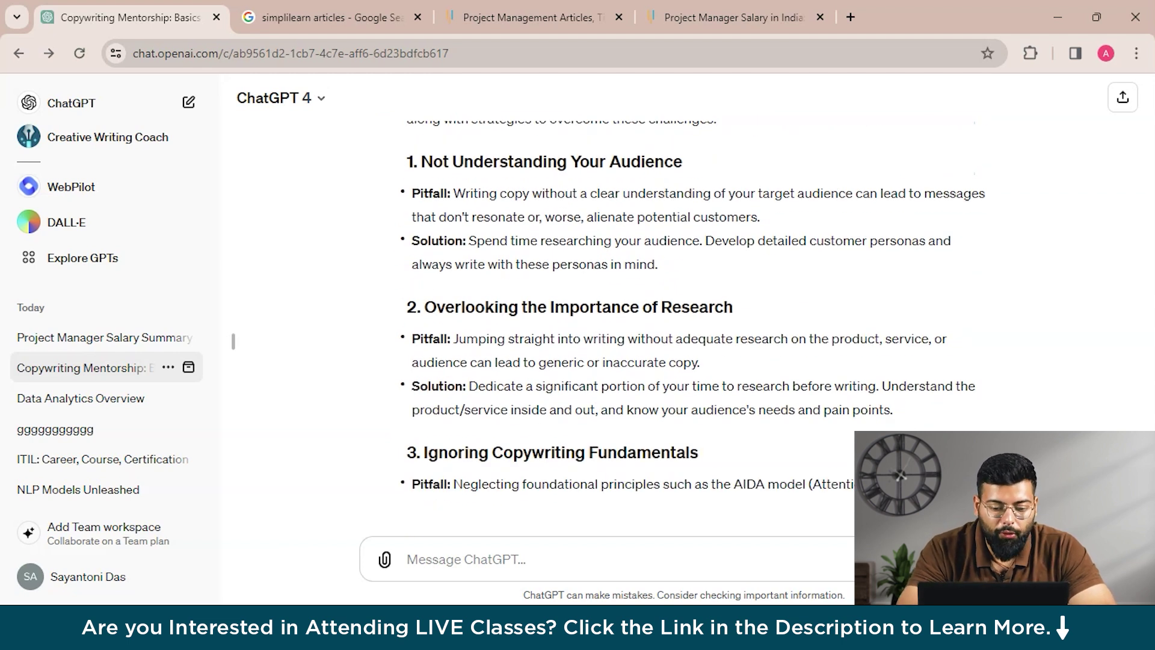
Read through the reply's list of common copywriting pitfalls and their solutions
scroll(662, 349, up, 5)
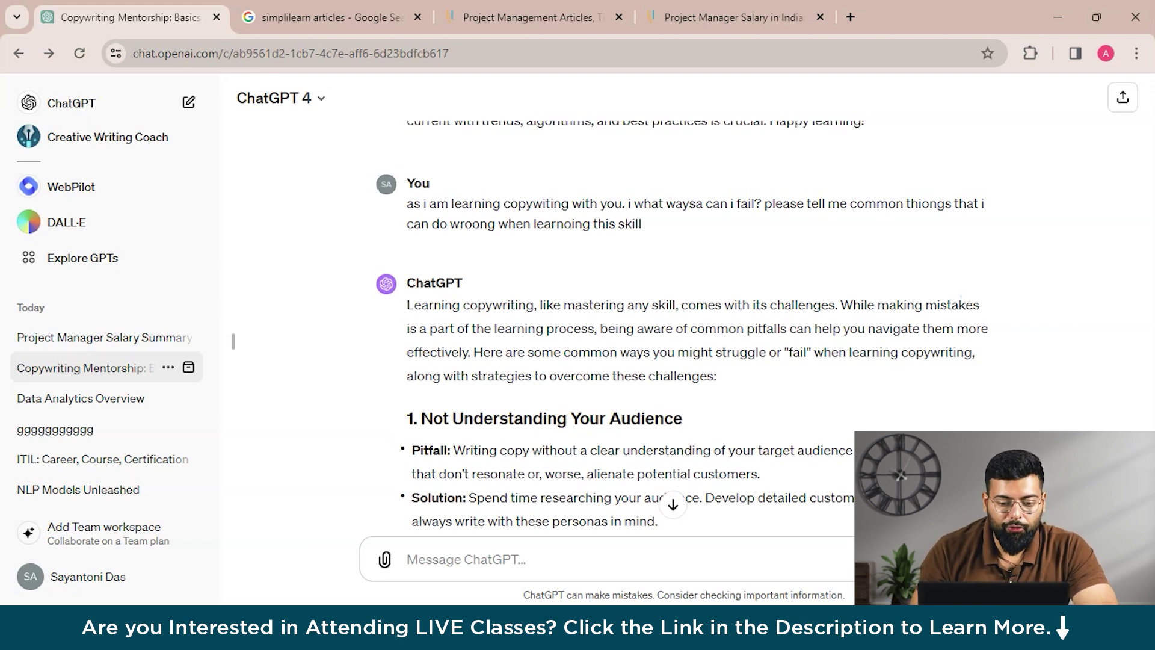
scroll(661, 325, down, 2)
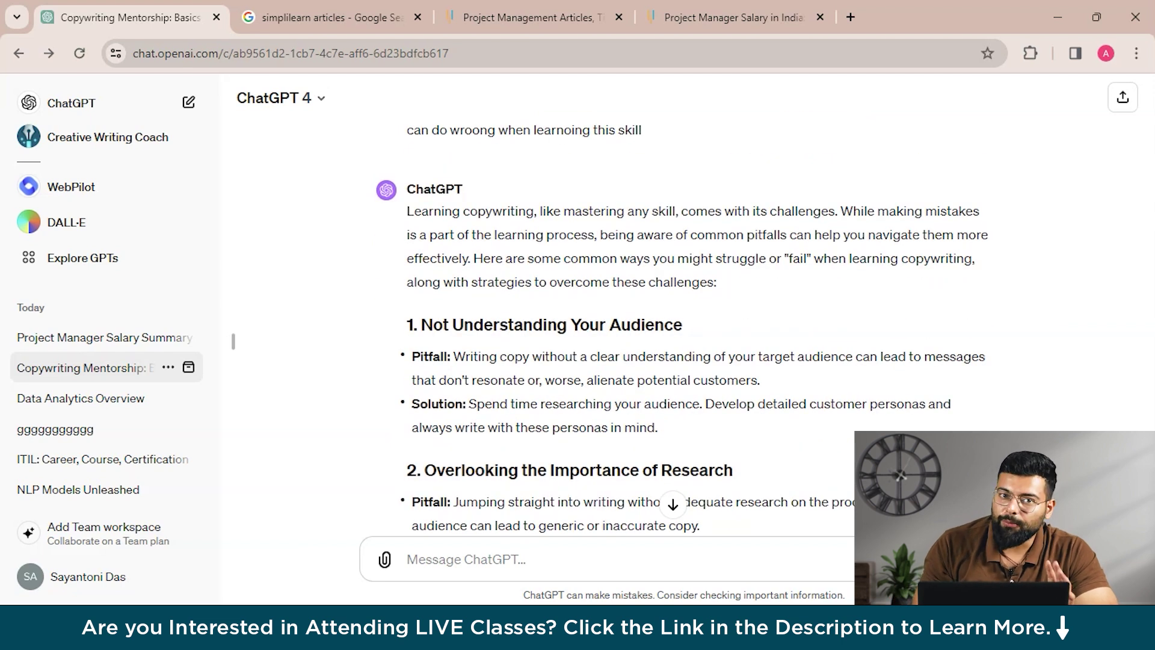
scroll(662, 325, down, 1)
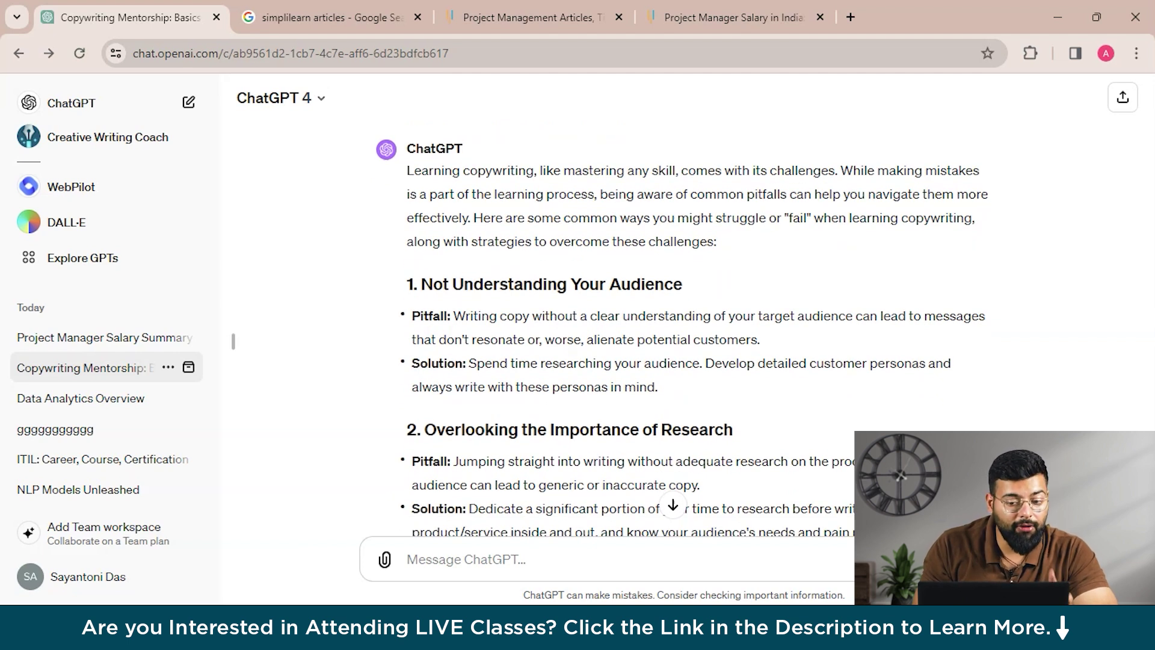
scroll(976, 198, up, 2)
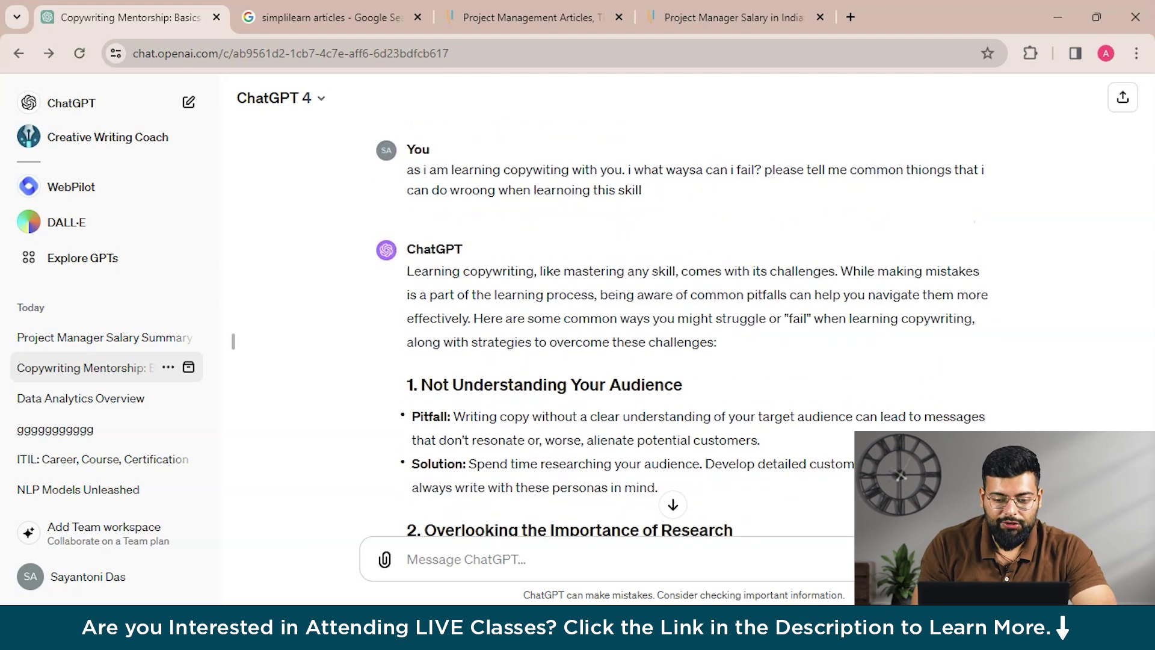
scroll(975, 198, down, 2)
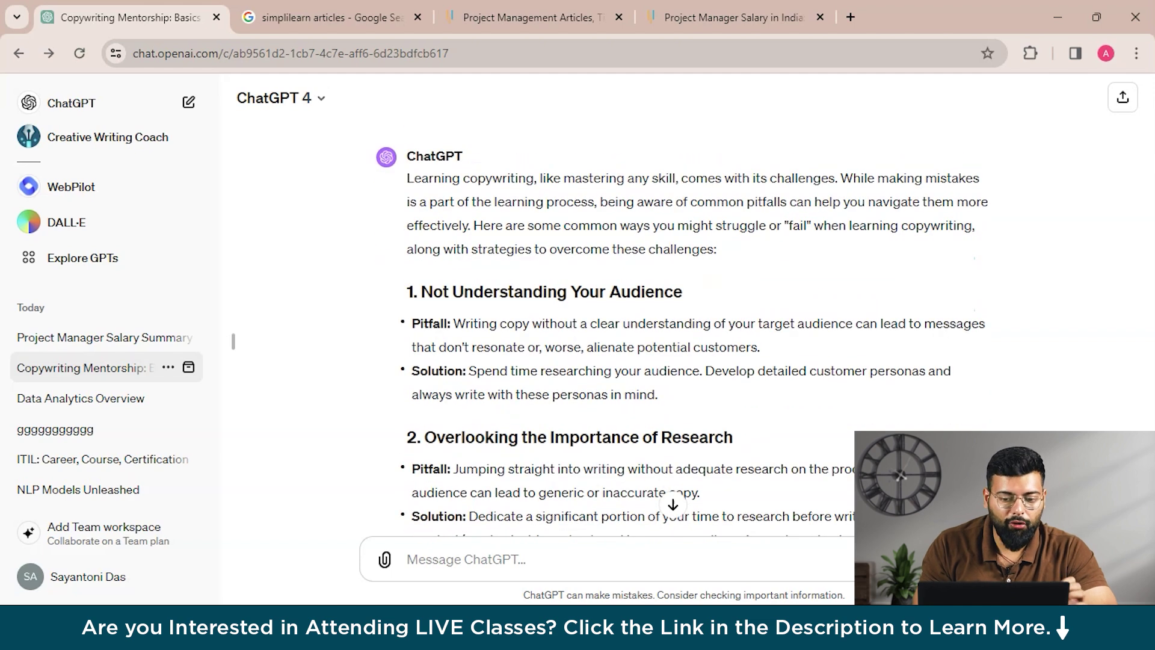
scroll(975, 259, down, 2)
scroll(974, 199, down, 2)
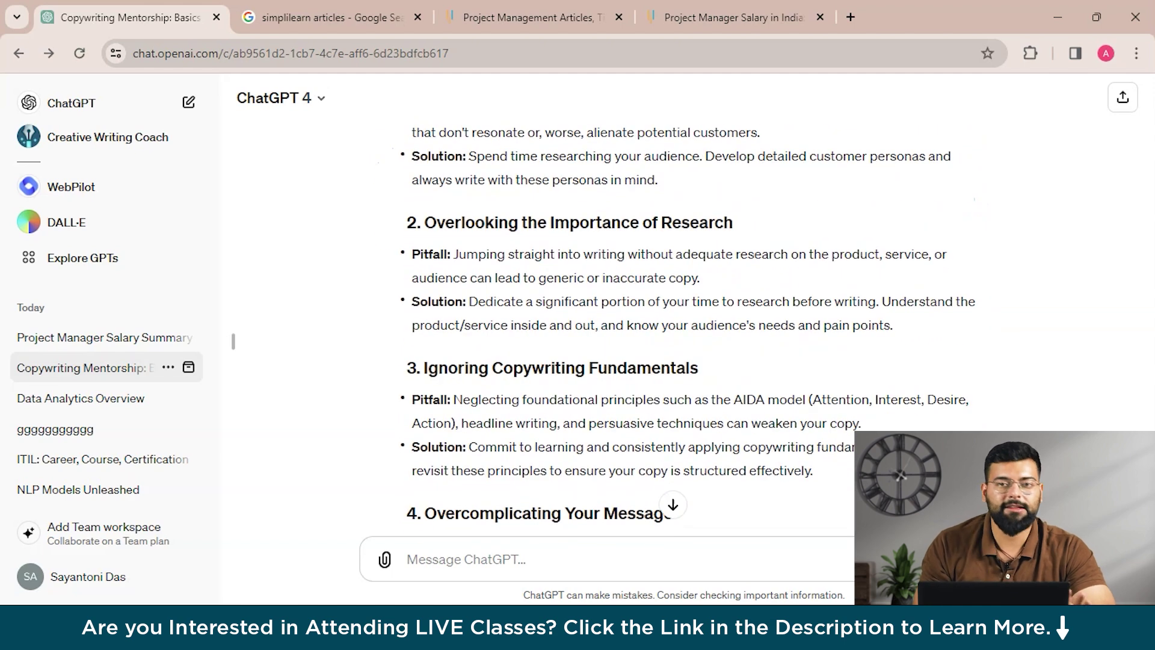
scroll(975, 198, up, 1)
scroll(975, 199, up, 10)
scroll(975, 199, up, 4)
scroll(974, 198, up, 1)
scroll(698, 327, up, 5)
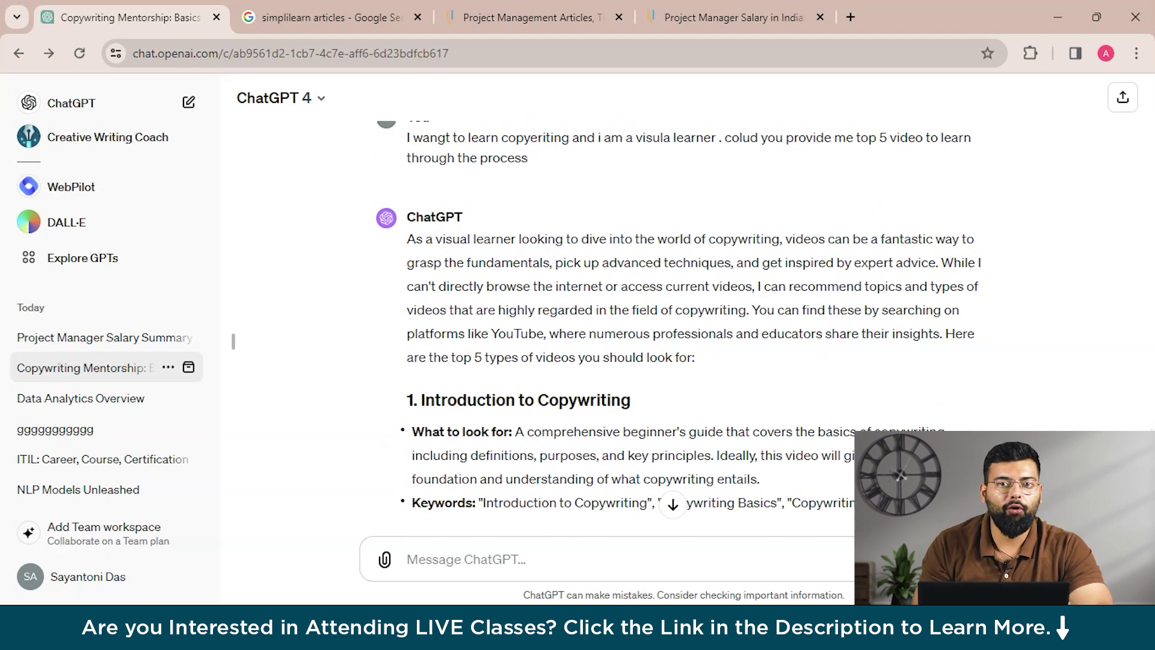
scroll(697, 328, up, 2)
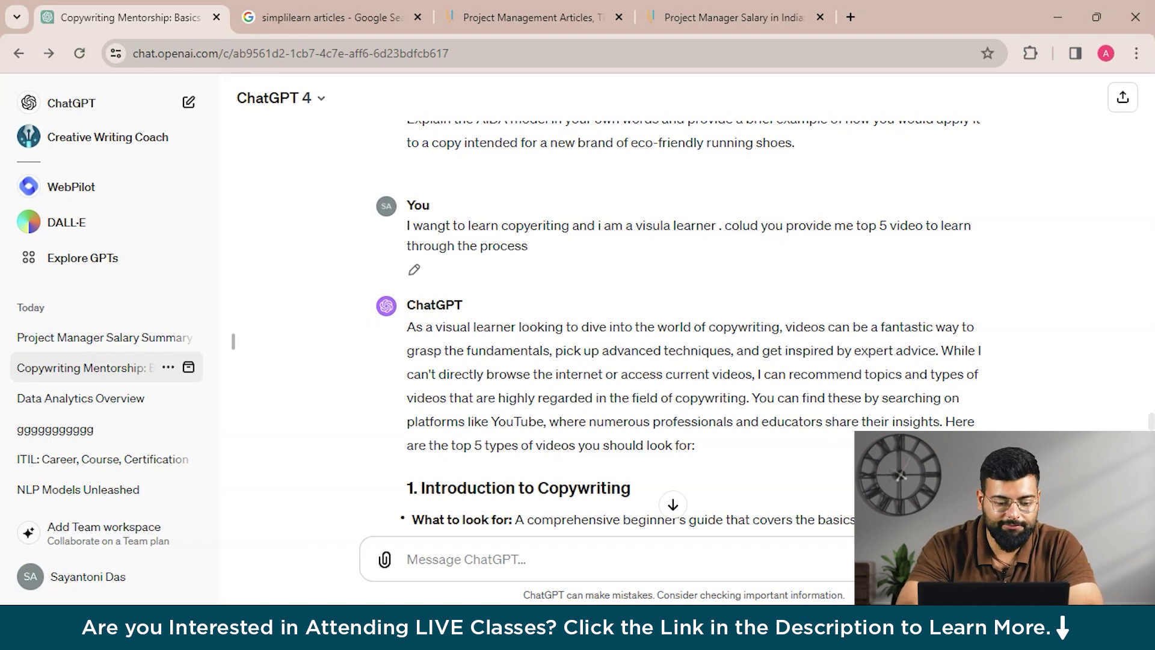
scroll(607, 325, down, 15)
scroll(606, 324, down, 10)
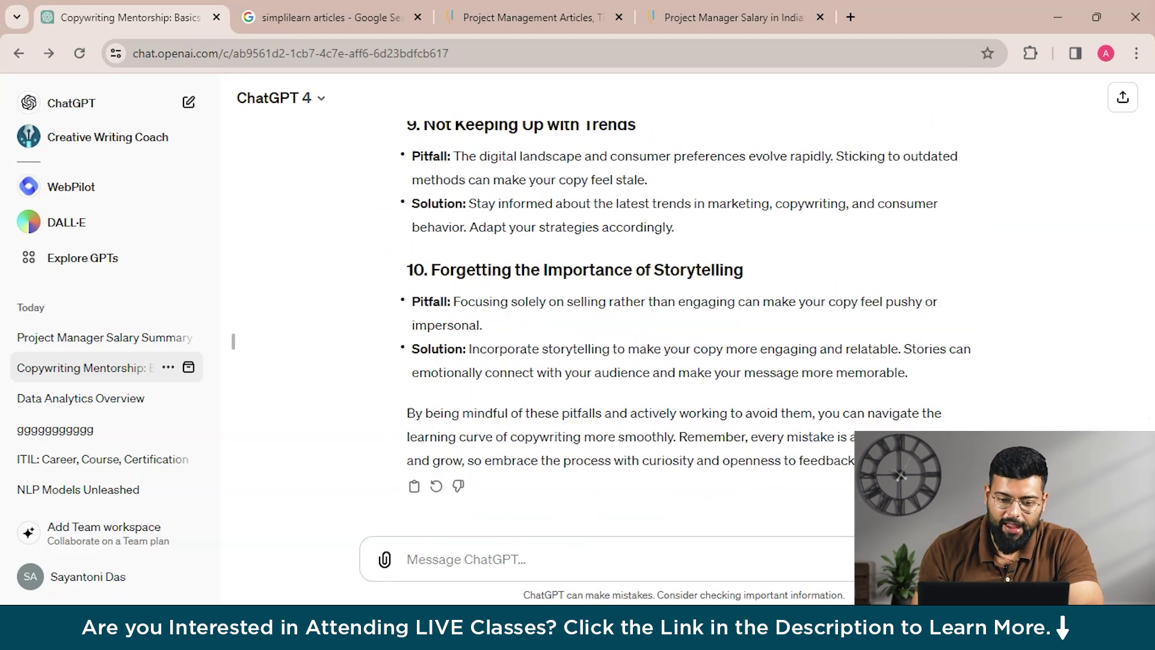